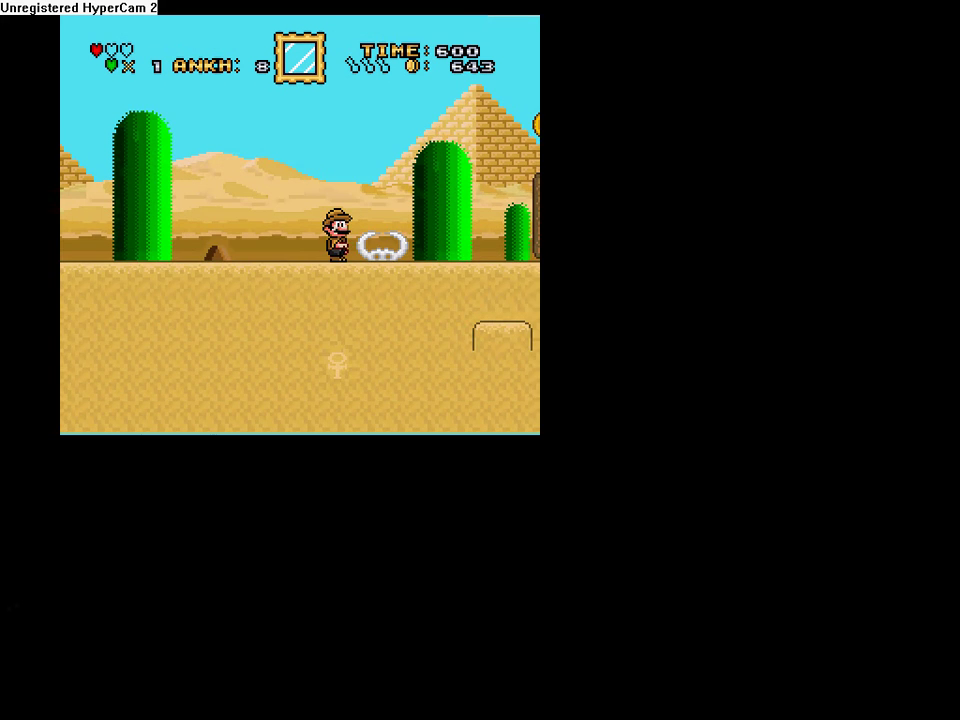
# Step: Run Mario right over the bone, across the coin-filled sand pillars and past the snake
pyautogui.press('Right')
pyautogui.press('z')
pyautogui.press('Right')
pyautogui.press('z')
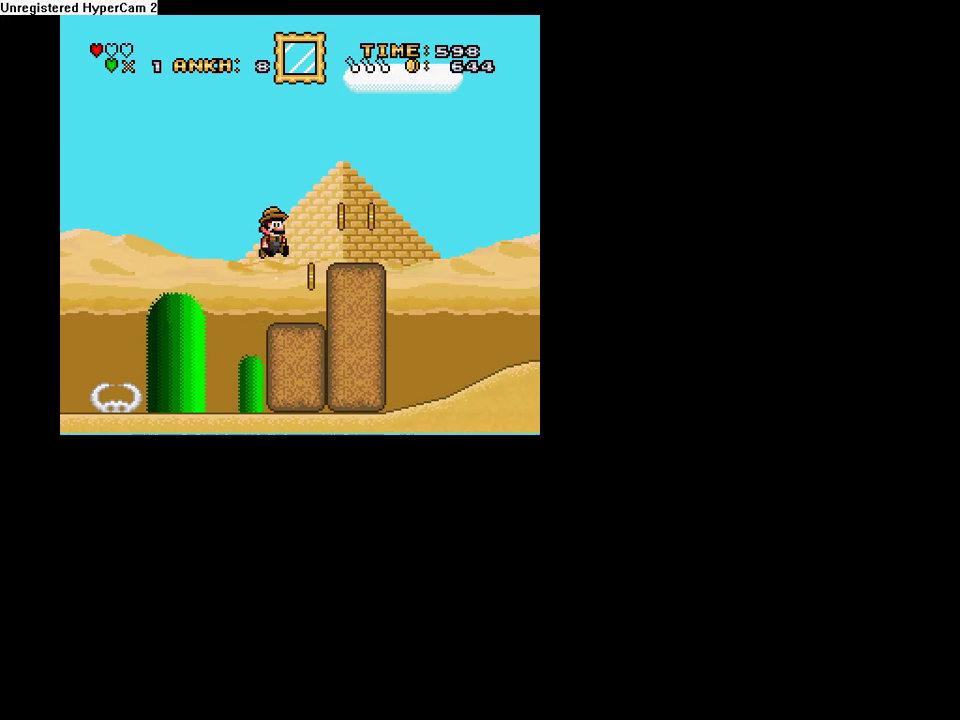
pyautogui.press('z')
pyautogui.press('Right')
pyautogui.press('x')
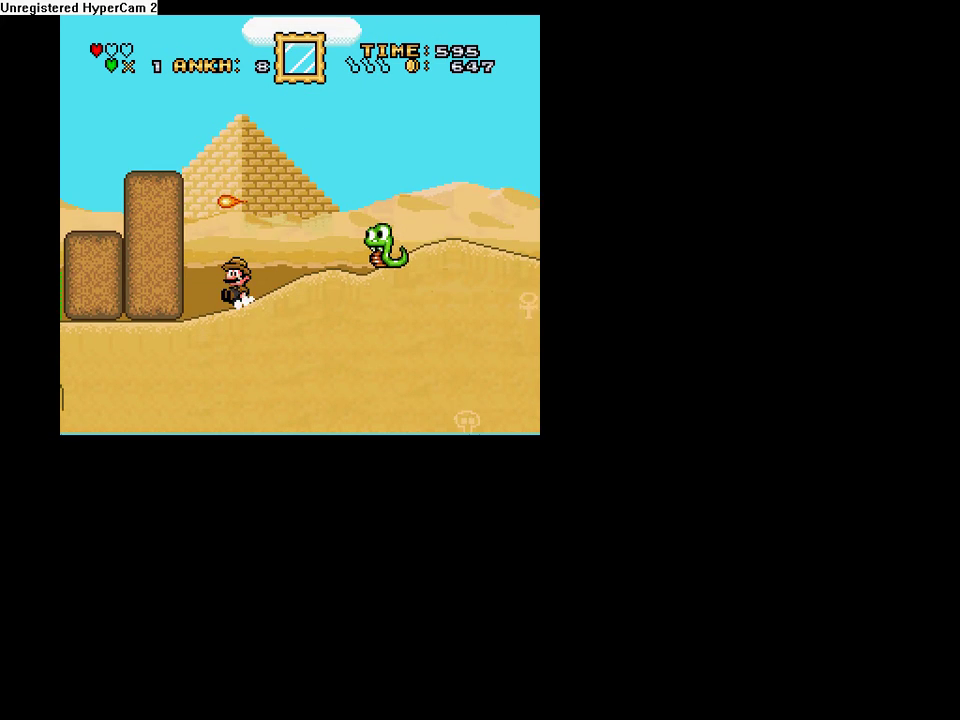
pyautogui.press('z')
pyautogui.press('Right')
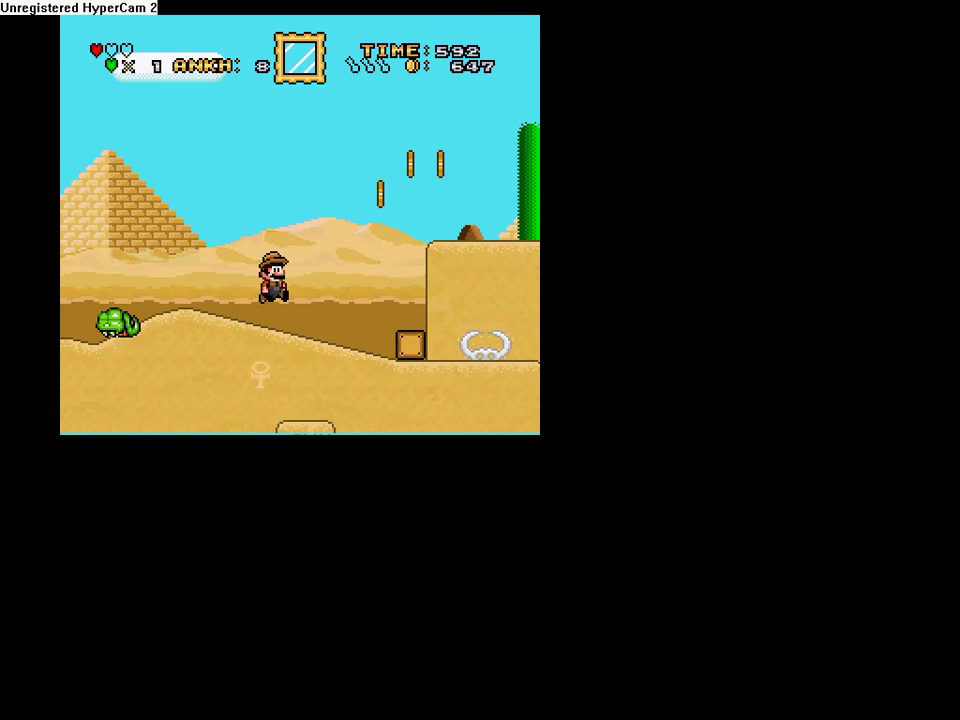
# Step: Save to state 0, cross the sand plateau and drop to the lower ledge
pyautogui.press('F2')
pyautogui.press('Right')
pyautogui.press('z')
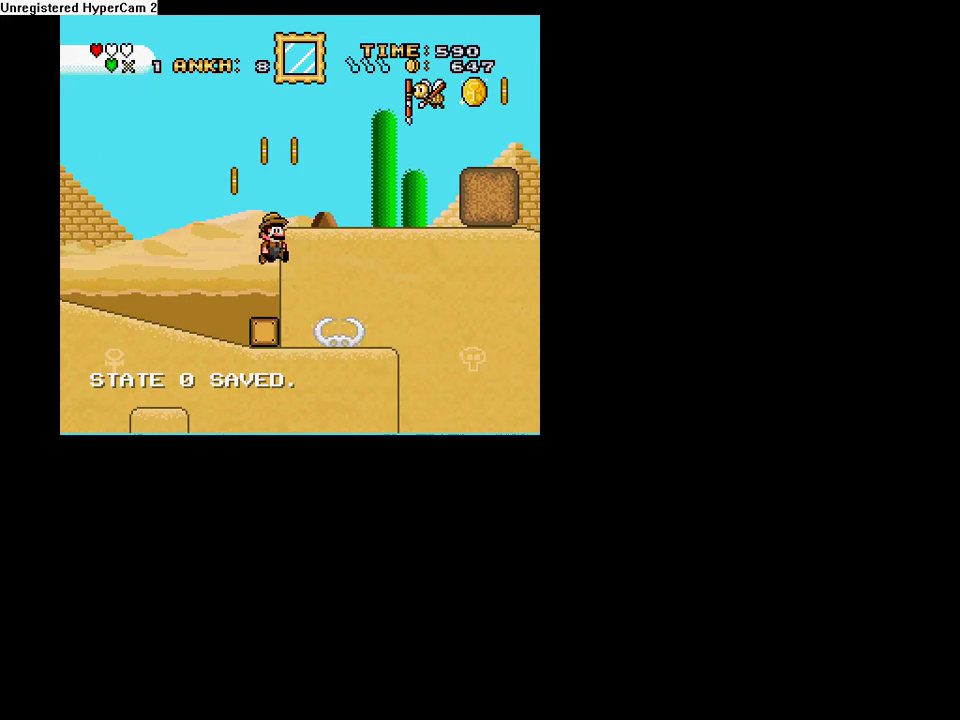
pyautogui.press('z')
pyautogui.press('Right')
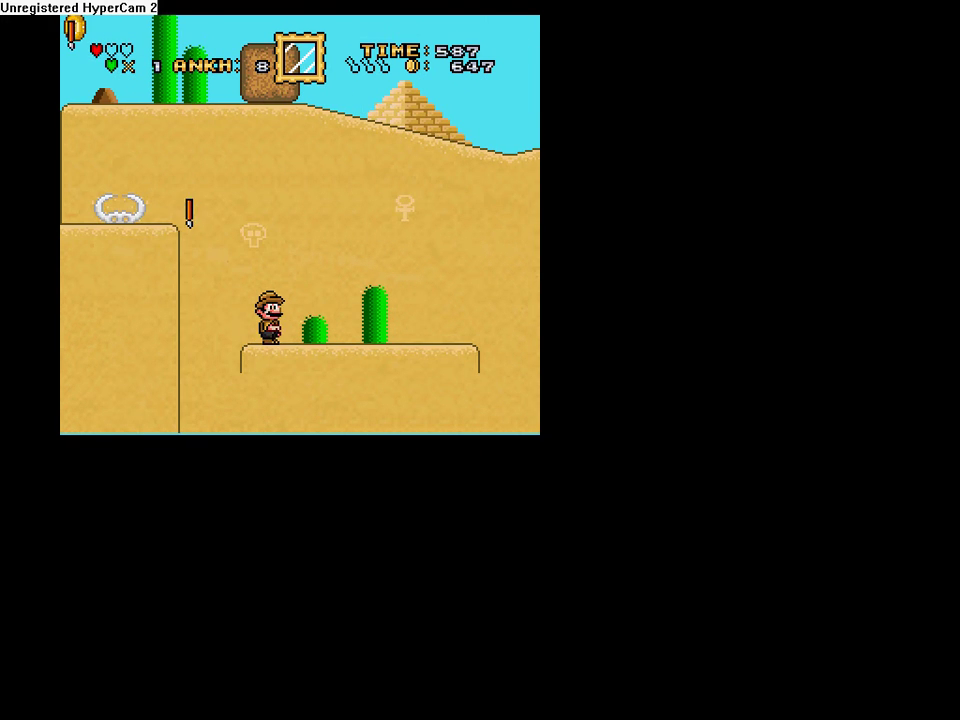
pyautogui.press('F2')
pyautogui.press('Right')
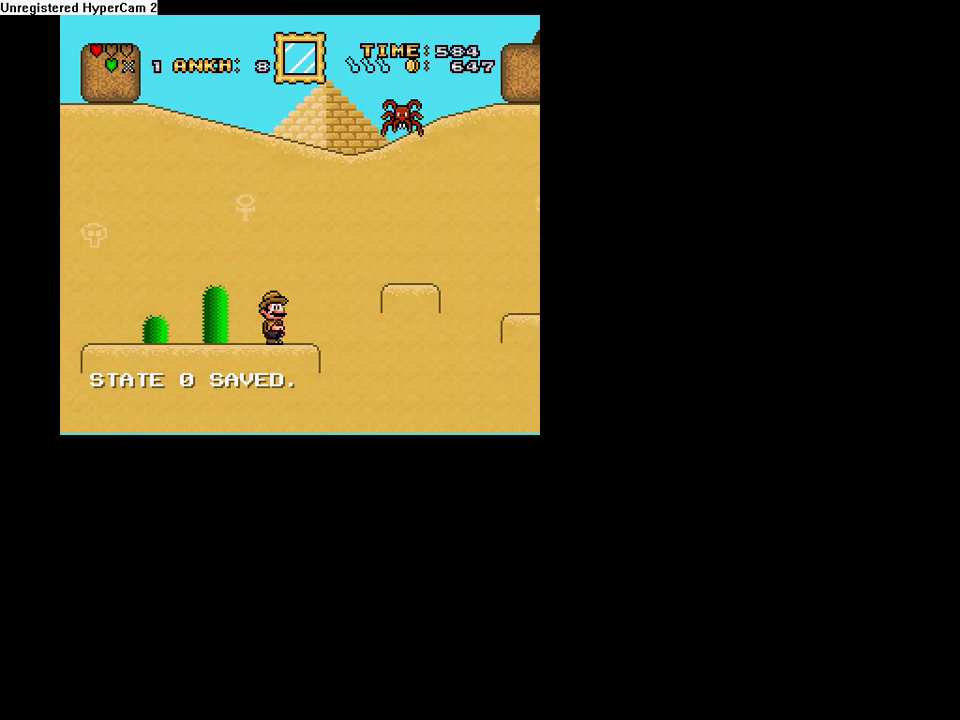
# Step: Jump across the sand platforms and humps toward the pyramid and spider
pyautogui.press('Right')
pyautogui.press('z')
pyautogui.press('z')
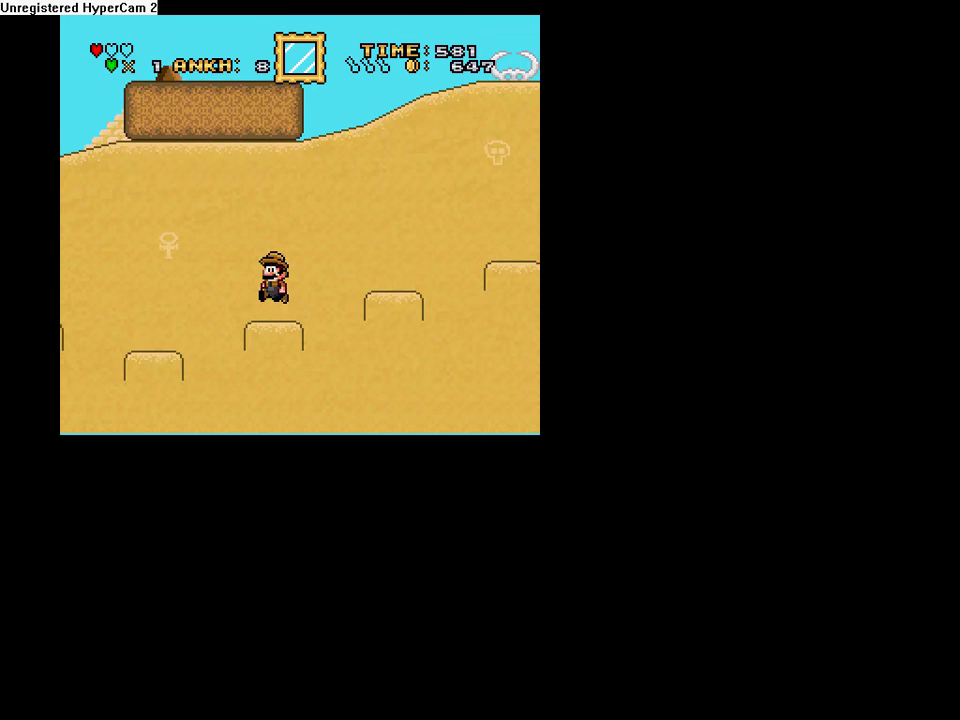
pyautogui.press('Right')
pyautogui.press('z')
pyautogui.press('z')
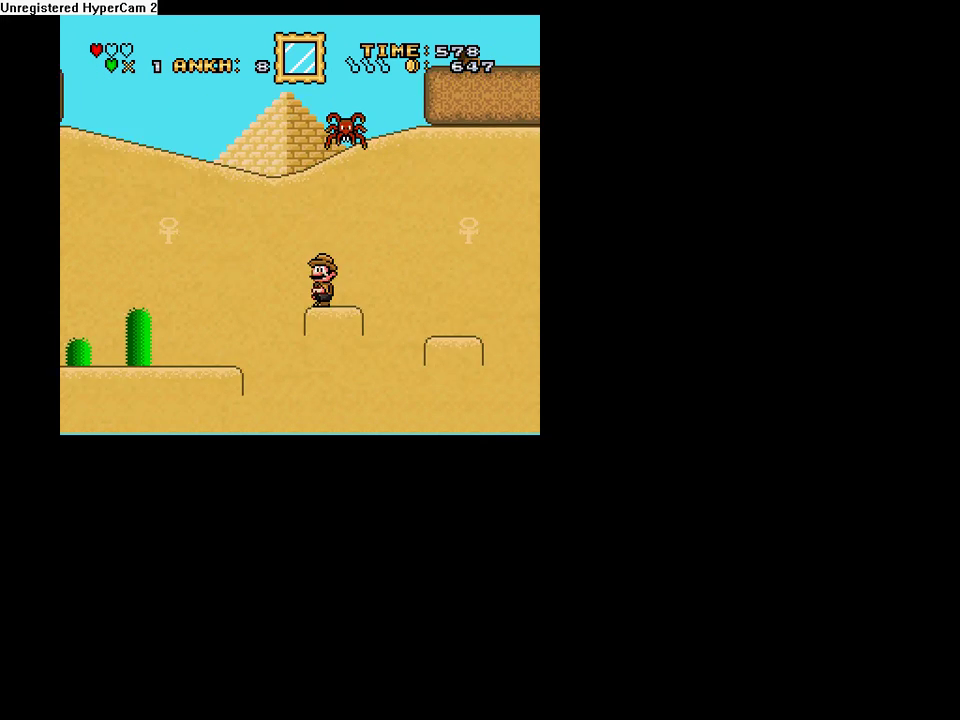
# Step: Climb the raised ledge past the cacti and floating coins, then reload state 0
pyautogui.press('Right')
pyautogui.press('z')
pyautogui.press('z')
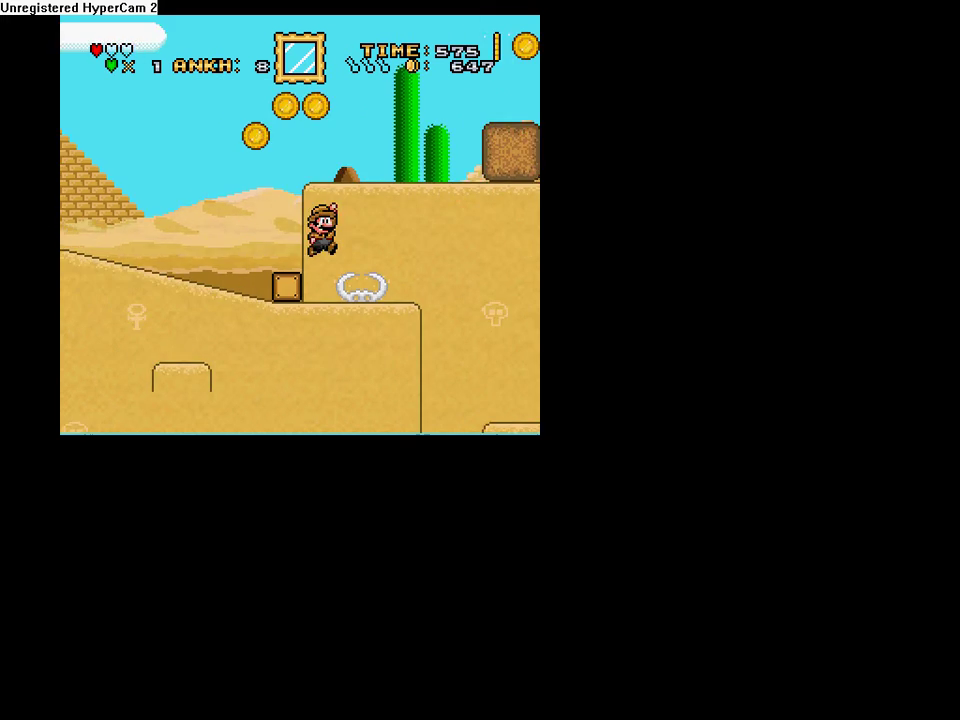
pyautogui.press('z')
pyautogui.press('Right')
pyautogui.press('z')
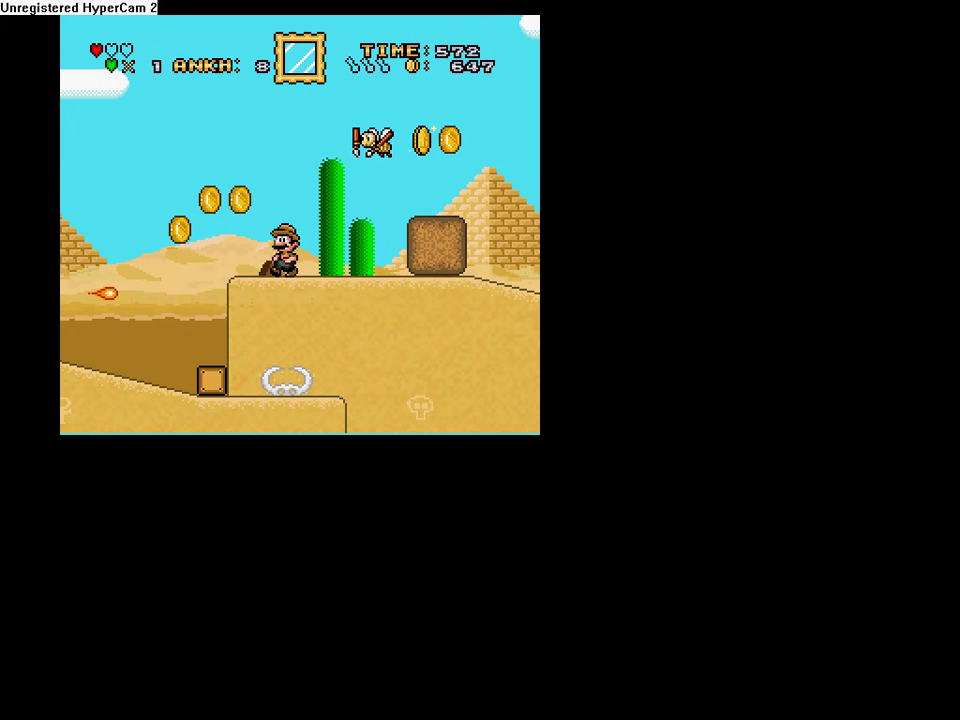
pyautogui.press('F1')
# Step: Run past the spider toward the ? blocks, restoring state 0 after a fall
pyautogui.press('Right')
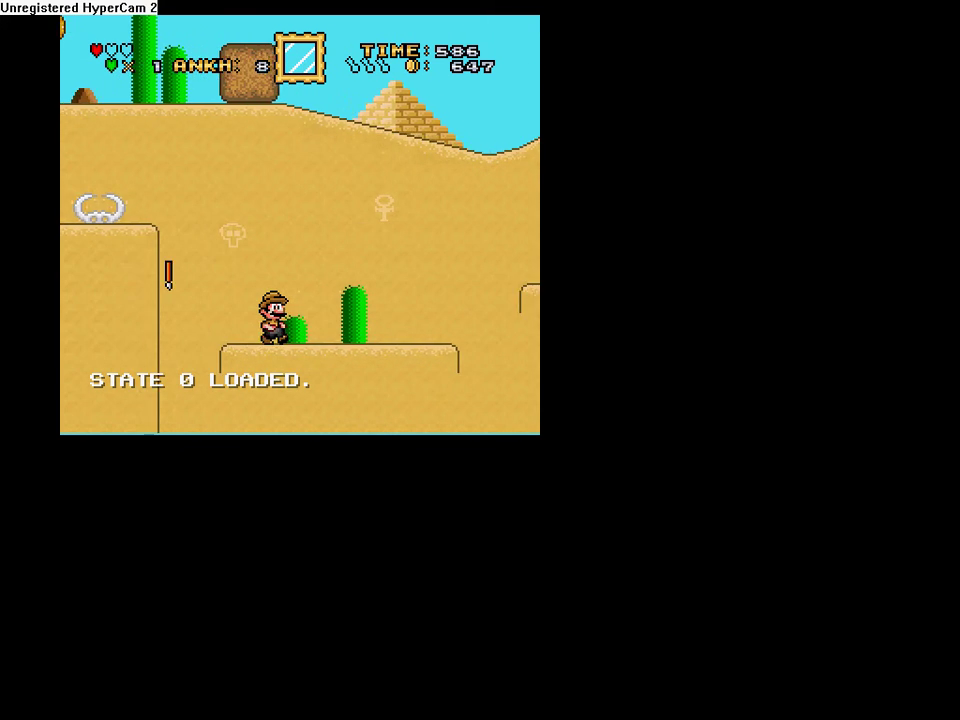
pyautogui.press('Right')
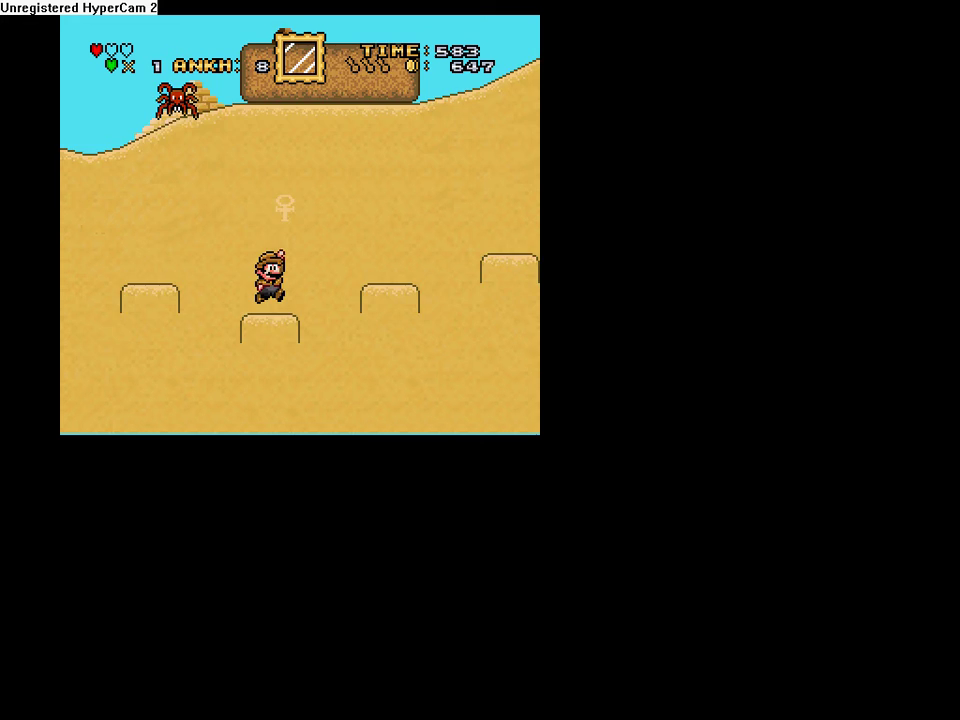
pyautogui.press('Right')
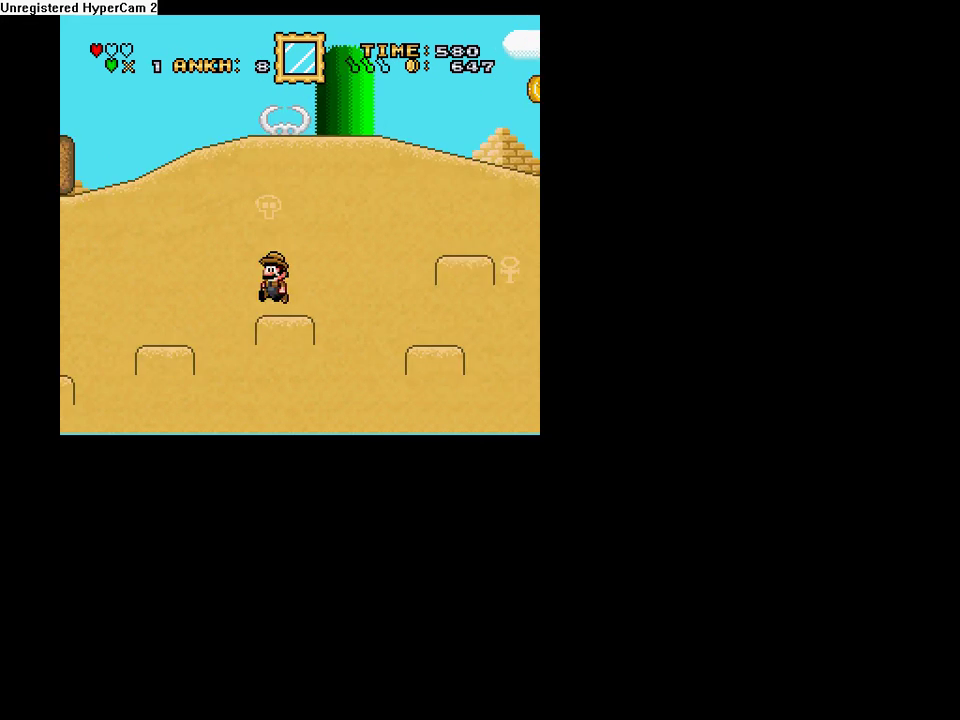
pyautogui.press('Right')
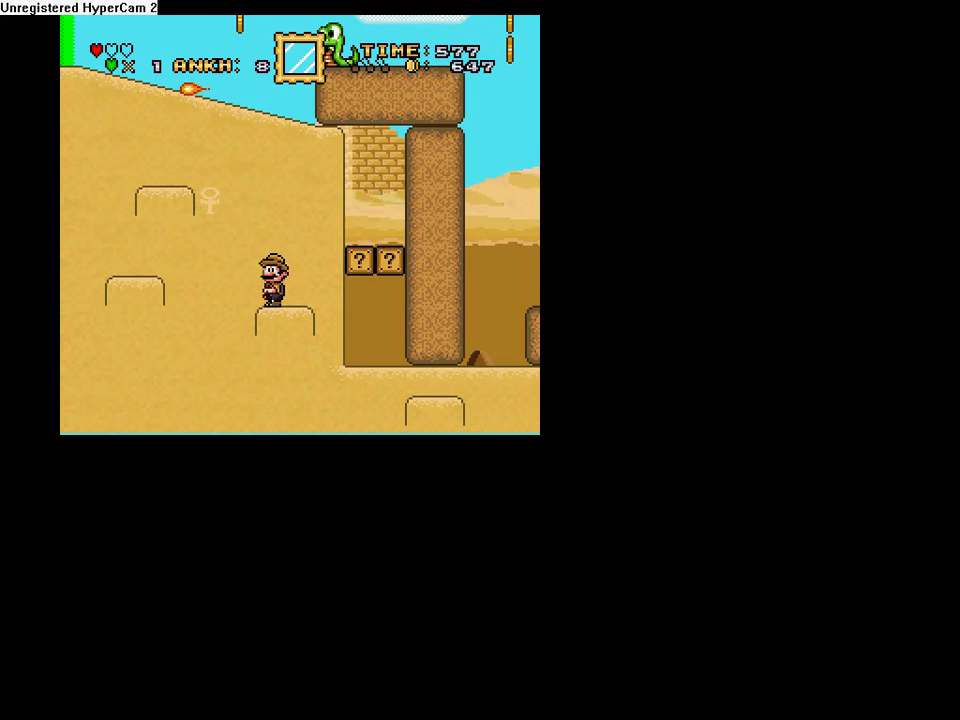
pyautogui.press('F4')
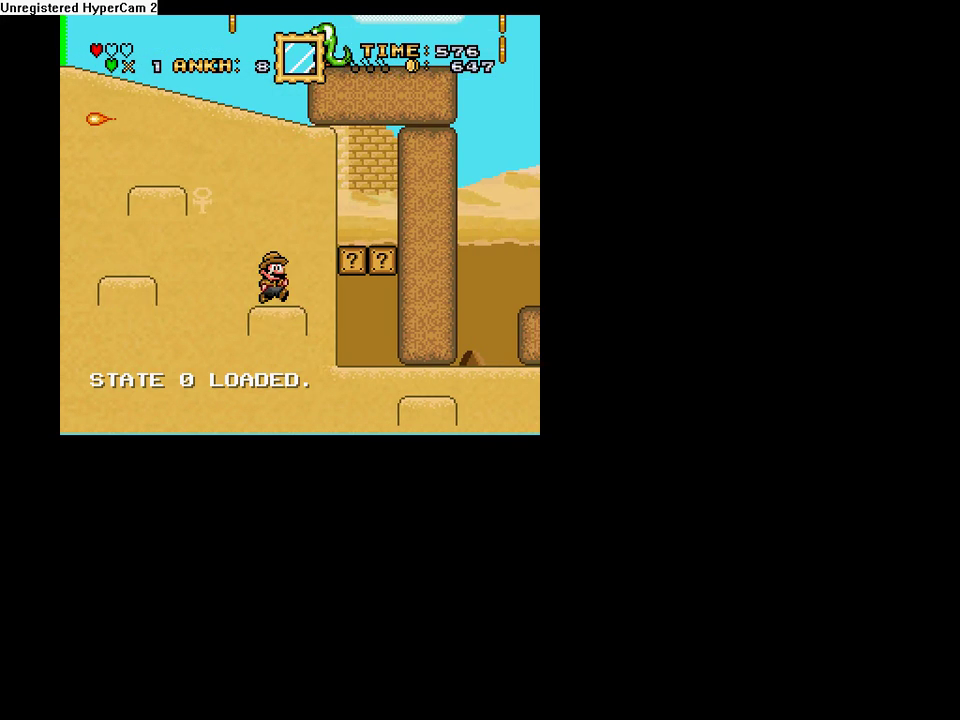
# Step: Hit the right ? block and climb the sand slope
pyautogui.press('Right')
pyautogui.press('z')
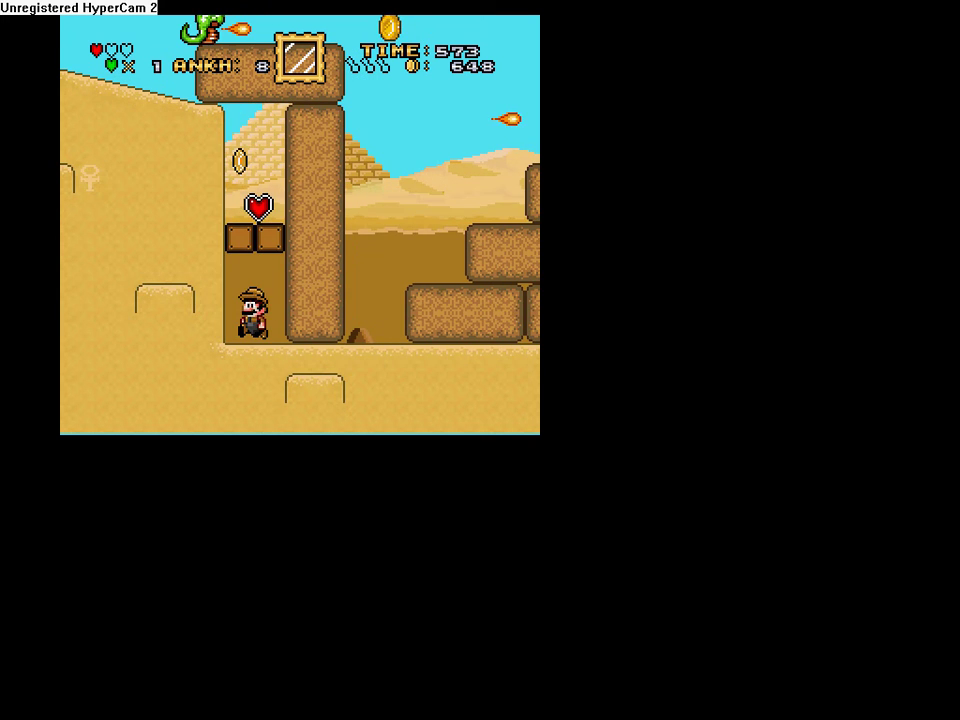
pyautogui.press('z')
pyautogui.press('Left')
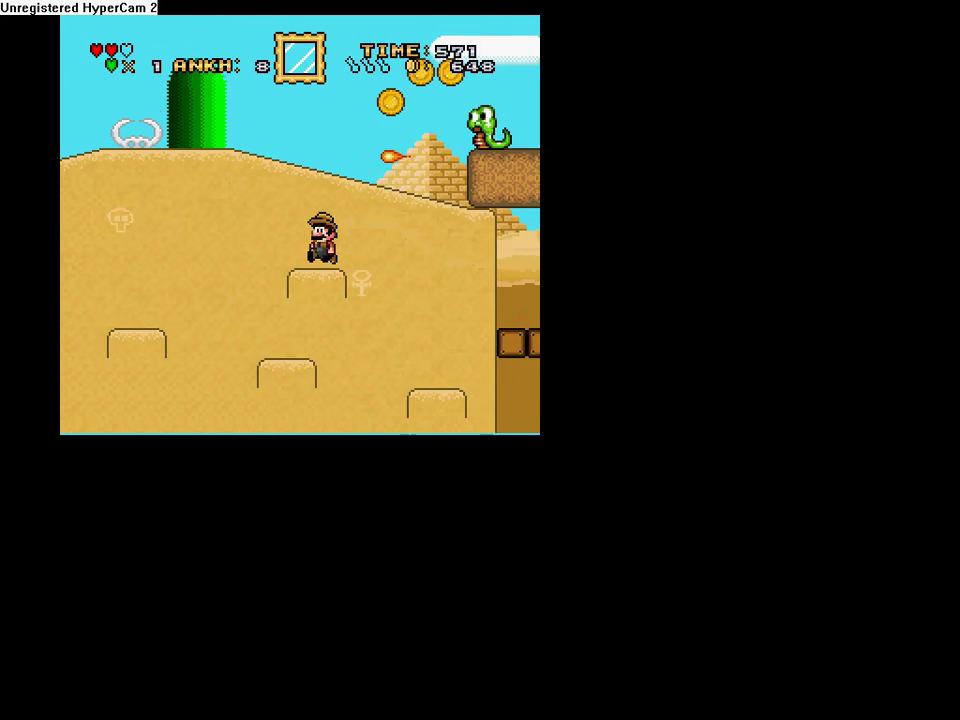
# Step: Fireball the snake and collect the coins by the pyramid
pyautogui.press('Right')
pyautogui.press('z')
pyautogui.press('x')
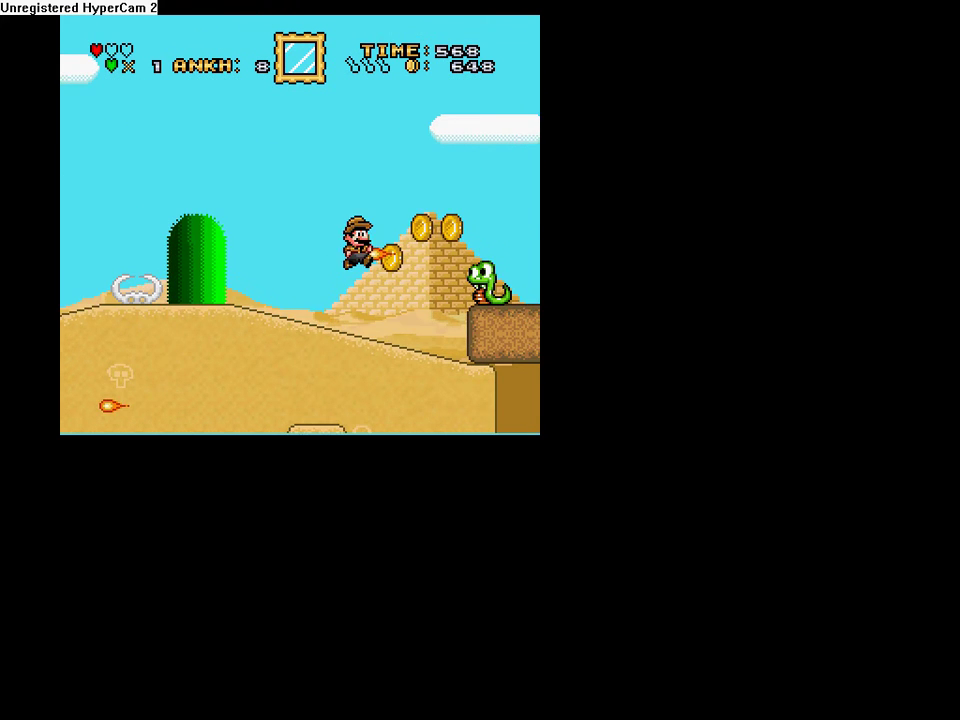
pyautogui.press('Right')
pyautogui.press('x')
pyautogui.press('x')
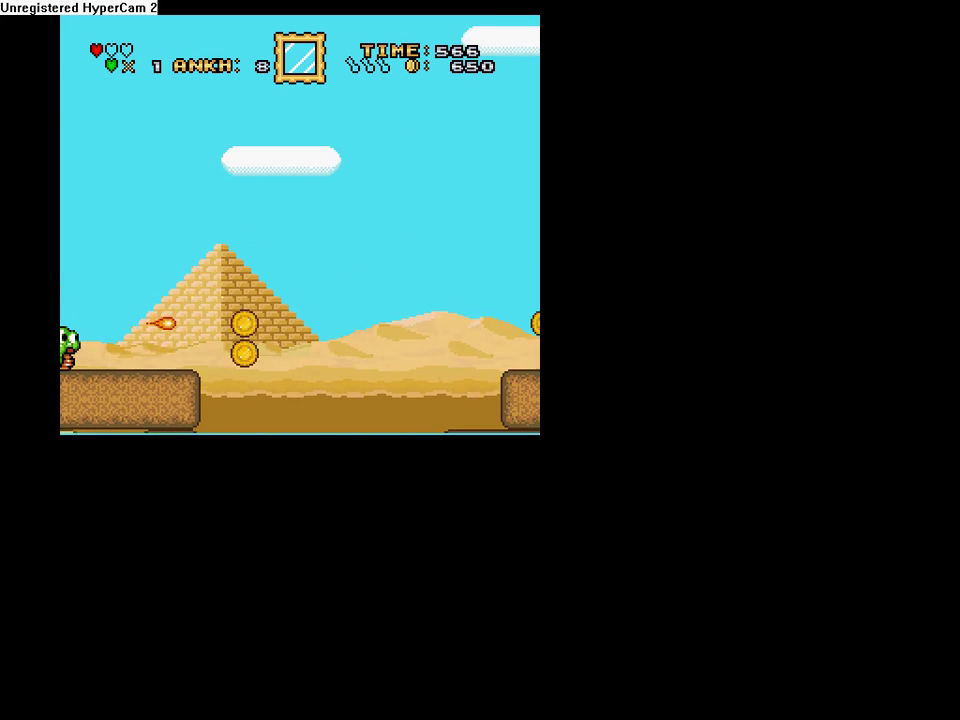
pyautogui.press('Right')
# Step: Save and reload state 0, climb the stone stairs, stomp the snake, and grab the coins
pyautogui.press('F2')
pyautogui.press('z')
pyautogui.press('x')
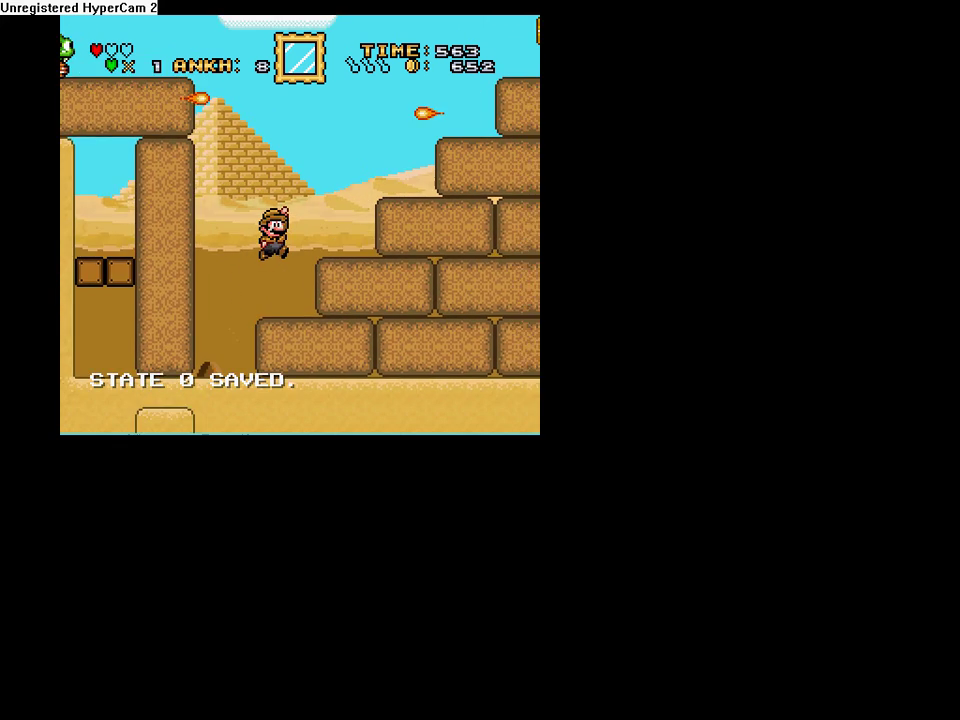
pyautogui.press('F4')
pyautogui.press('Right')
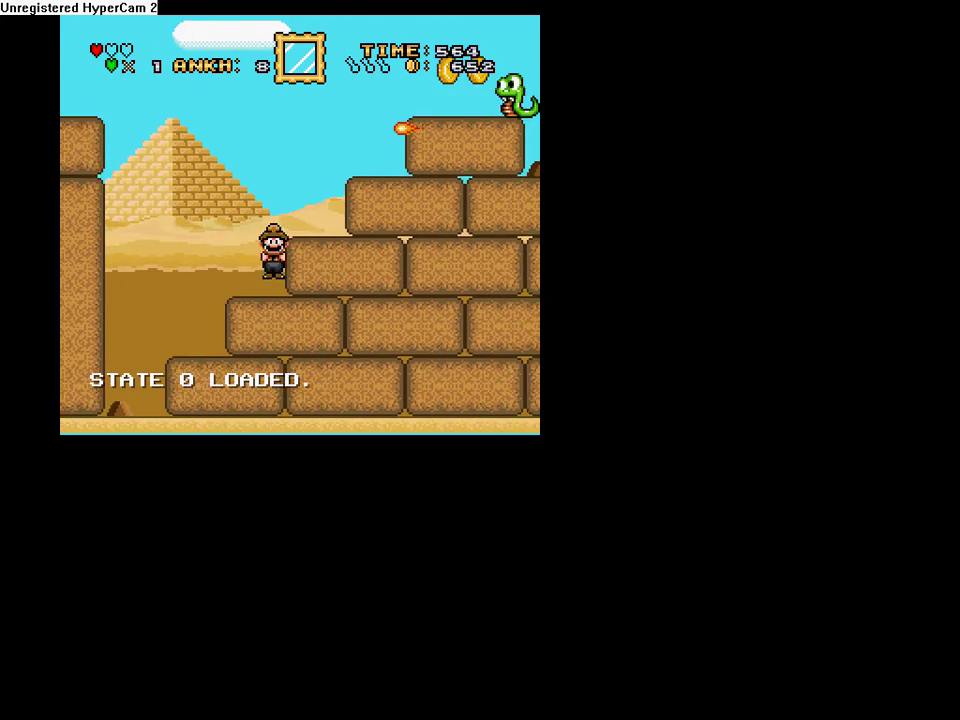
pyautogui.press('Right')
pyautogui.press('z')
pyautogui.press('x')
pyautogui.press('z')
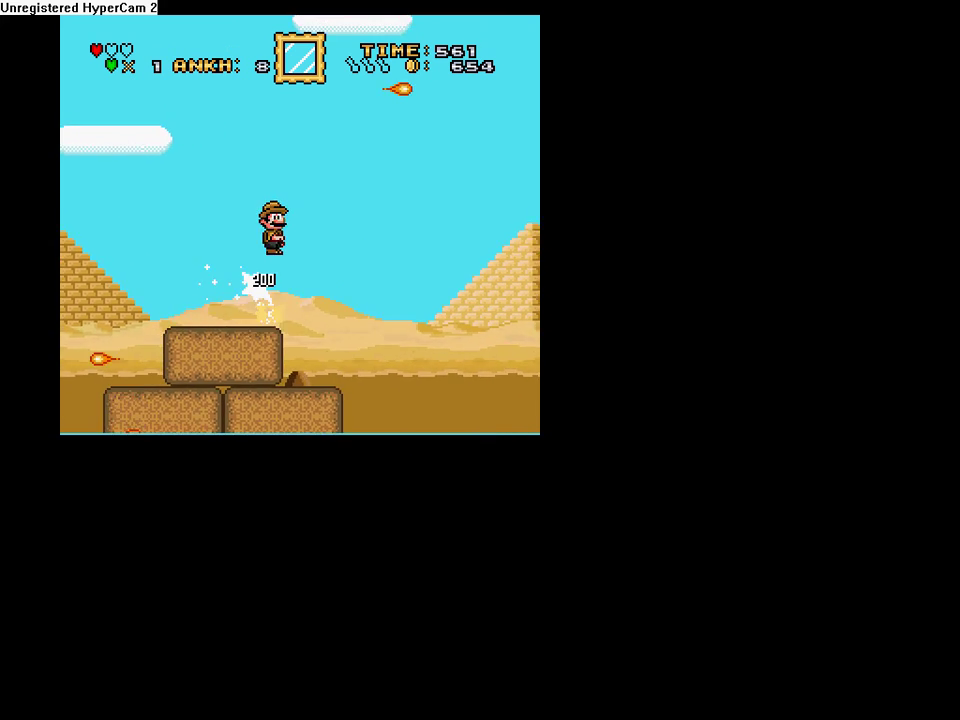
# Step: Run right toward the cactus throwing fireballs, then restore the saved position
pyautogui.press('Right')
pyautogui.press('Right')
pyautogui.press('Right')
pyautogui.press('x')
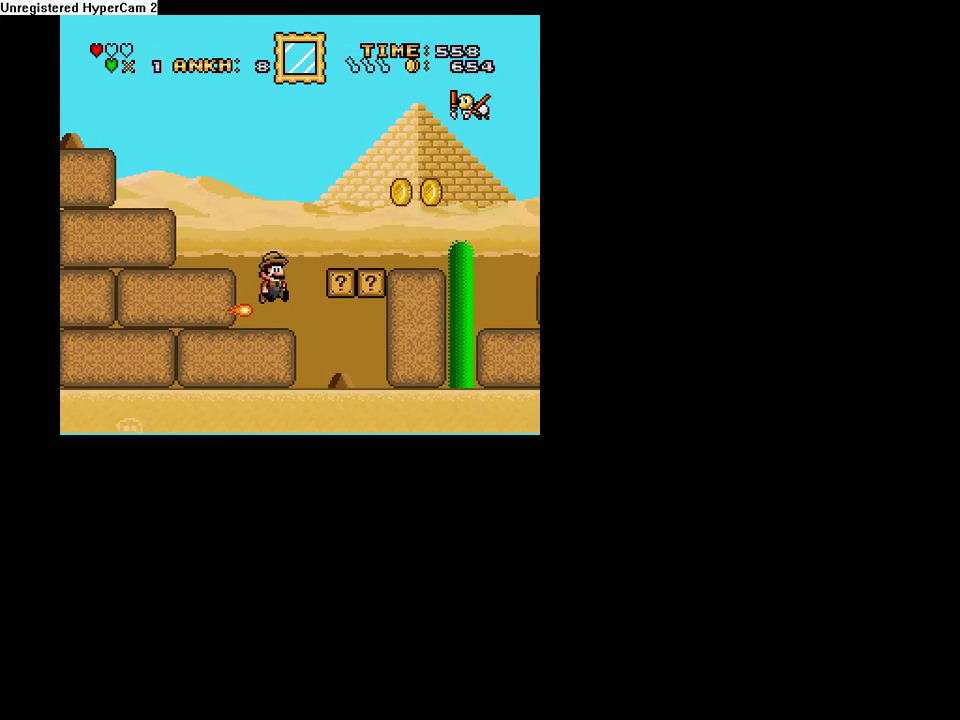
pyautogui.press('Right')
pyautogui.press('x')
pyautogui.press('F1')
pyautogui.press('Right')
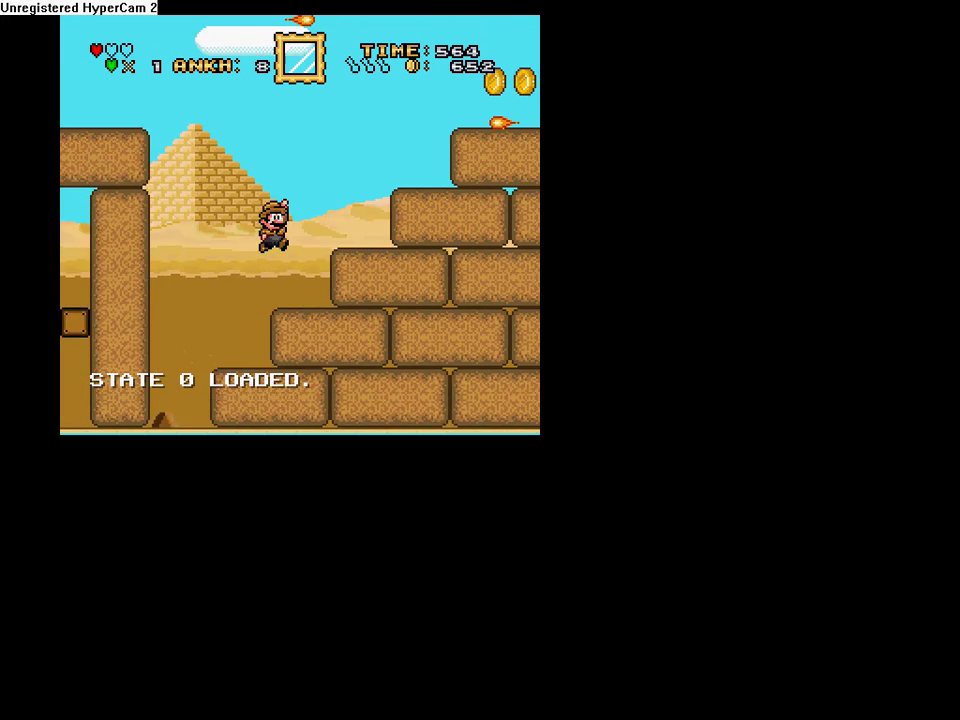
# Step: Reach the brick pyramid defeating an enemy, save to state 0, and restore it twice
pyautogui.press('z')
pyautogui.press('Right')
pyautogui.press('Right')
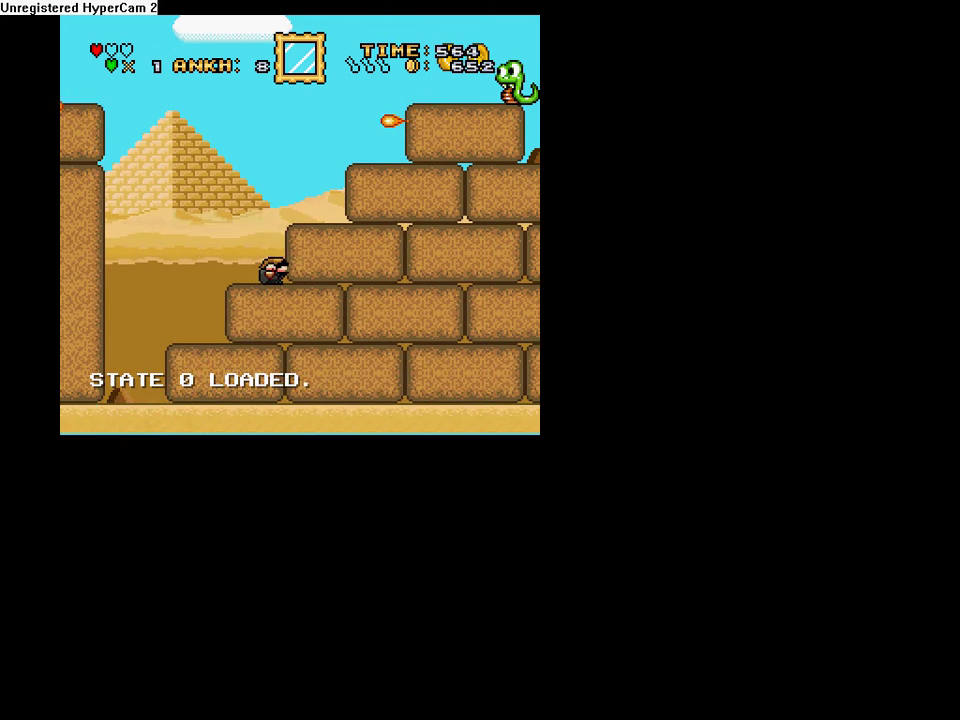
pyautogui.press('x')
pyautogui.press('Right')
pyautogui.press('Right')
pyautogui.press('z')
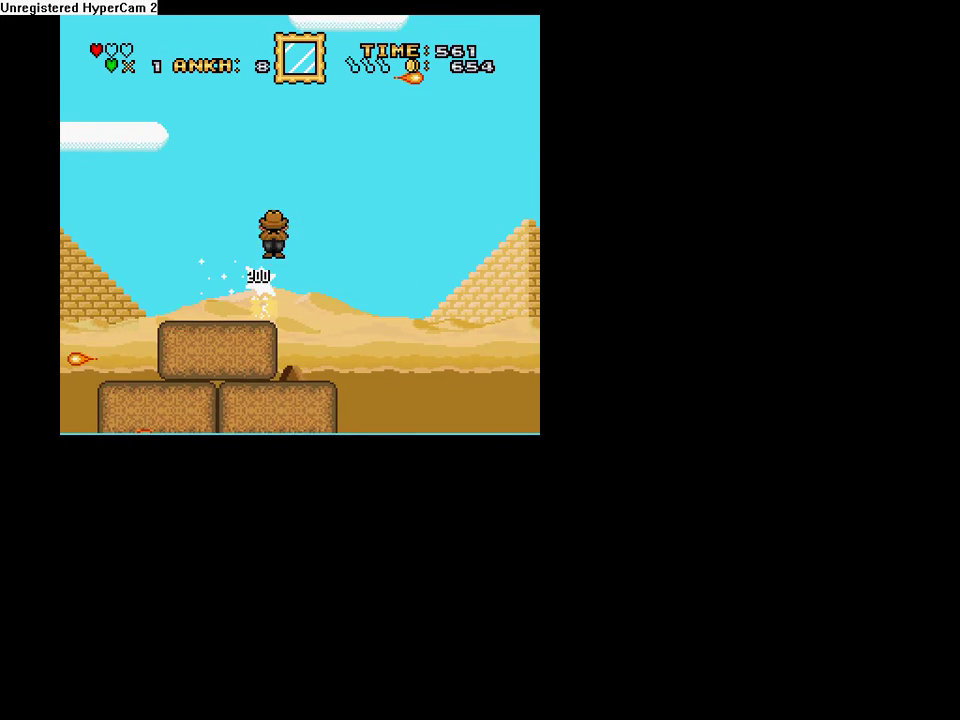
pyautogui.press('Right')
pyautogui.hotkey('shift', 'F1')
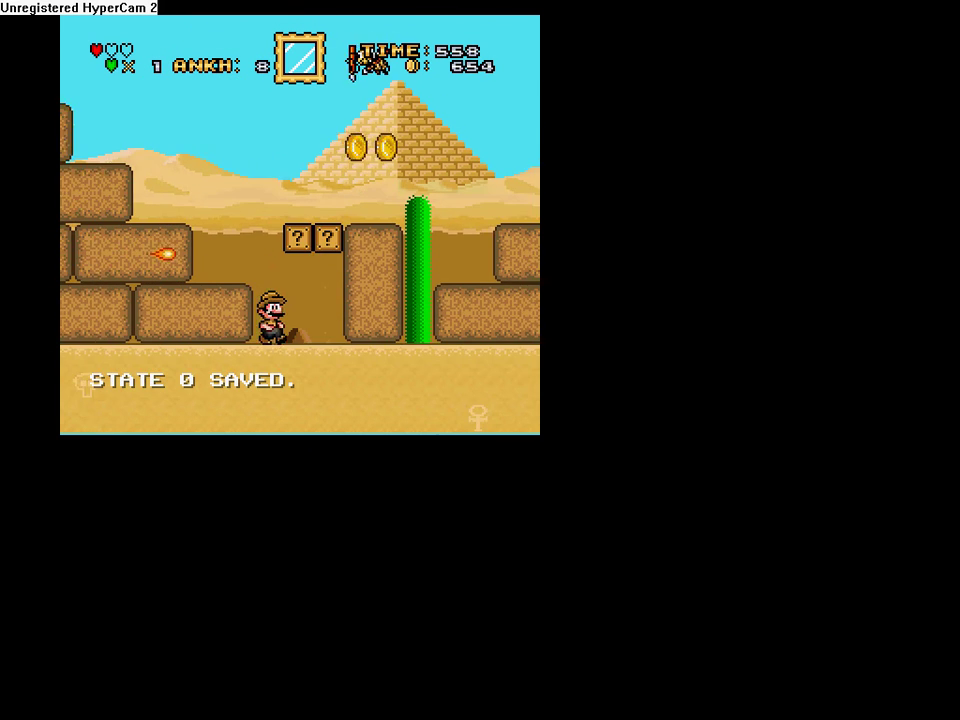
pyautogui.press('F1')
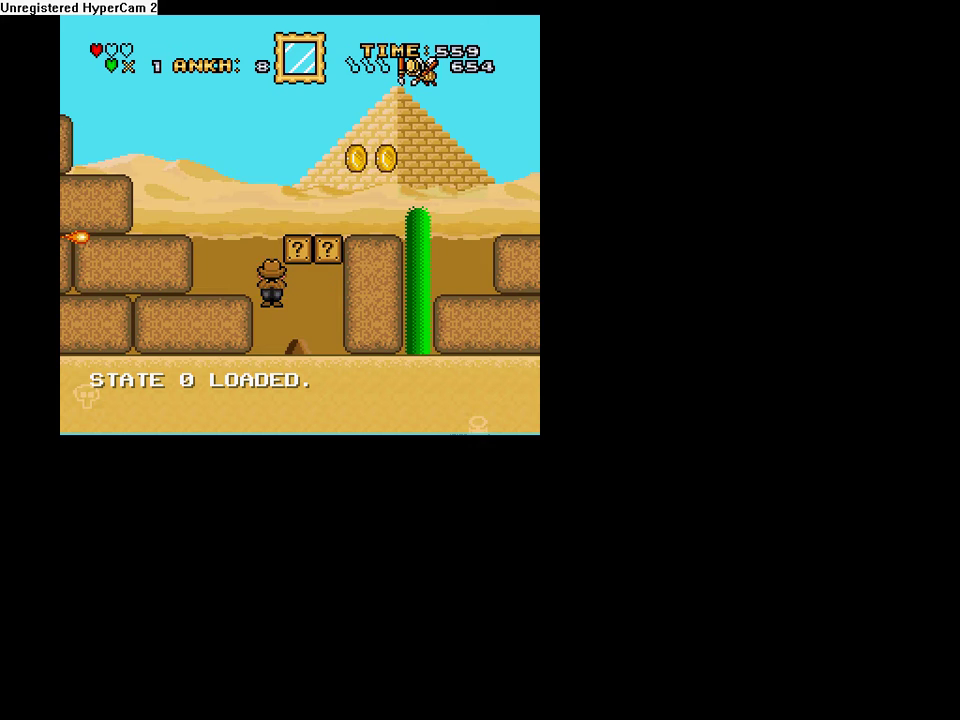
pyautogui.press('F1')
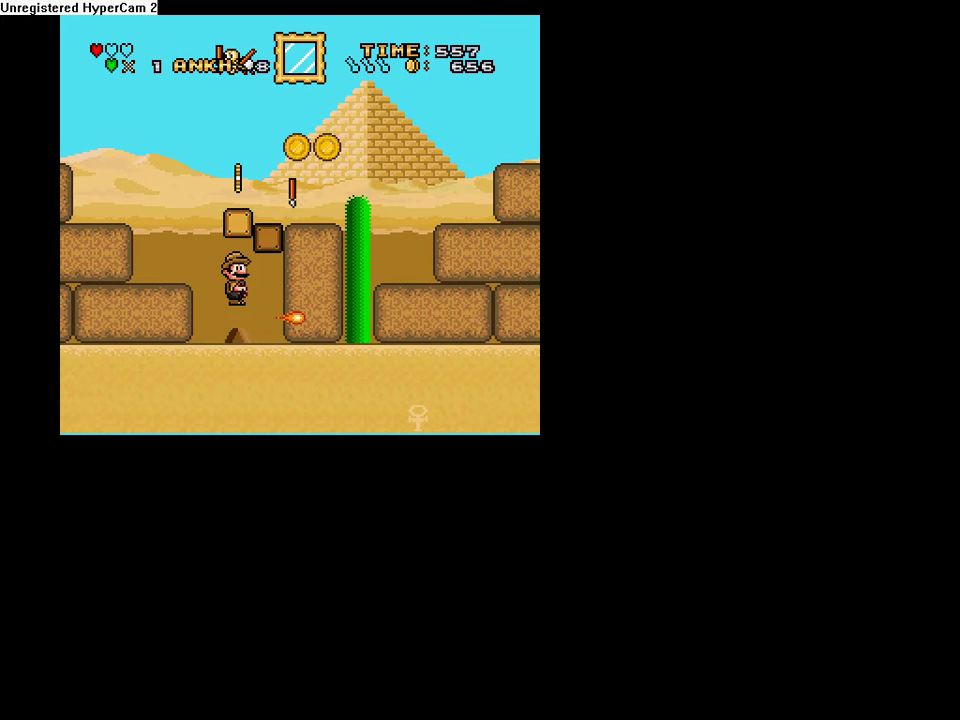
# Step: Jump past the question blocks, save again, then cross the cacti collecting a coin
pyautogui.press('Up')
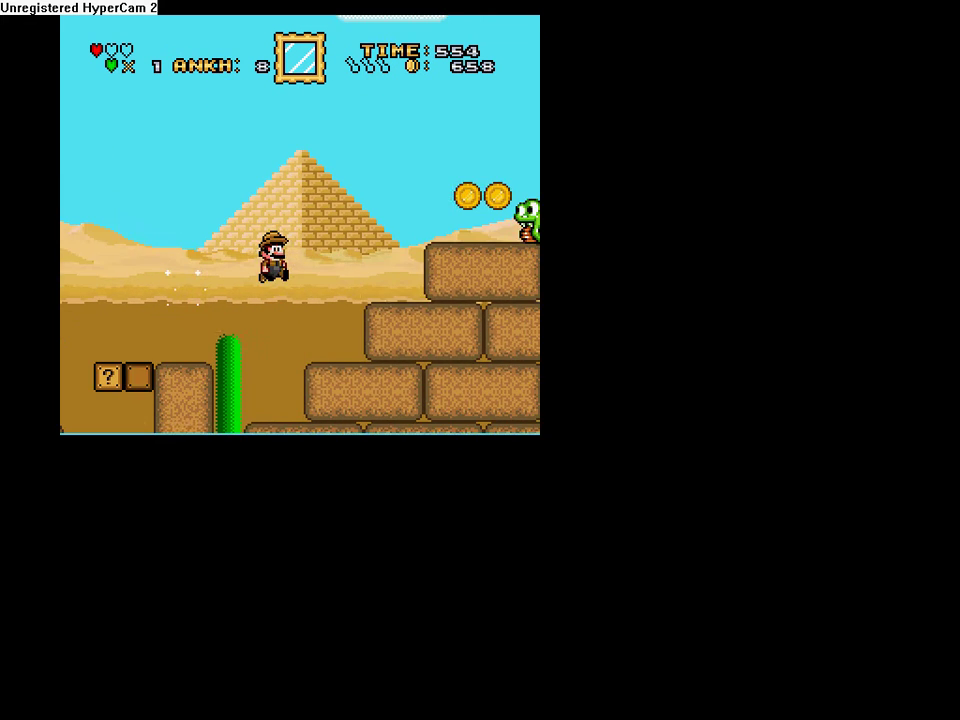
pyautogui.hotkey('shift', 'F1')
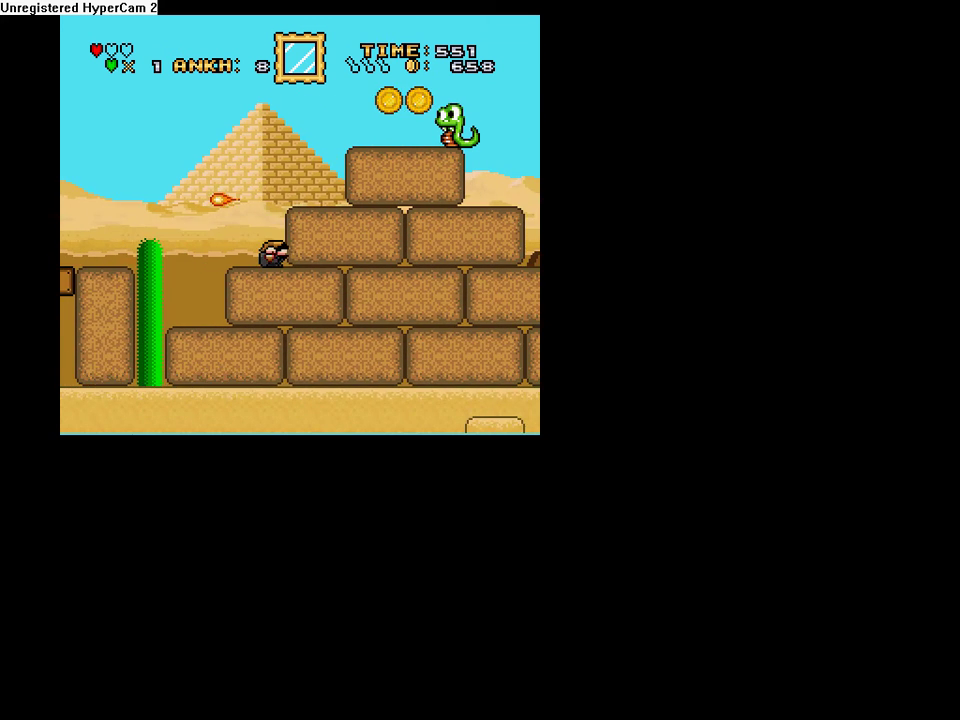
pyautogui.press('Up')
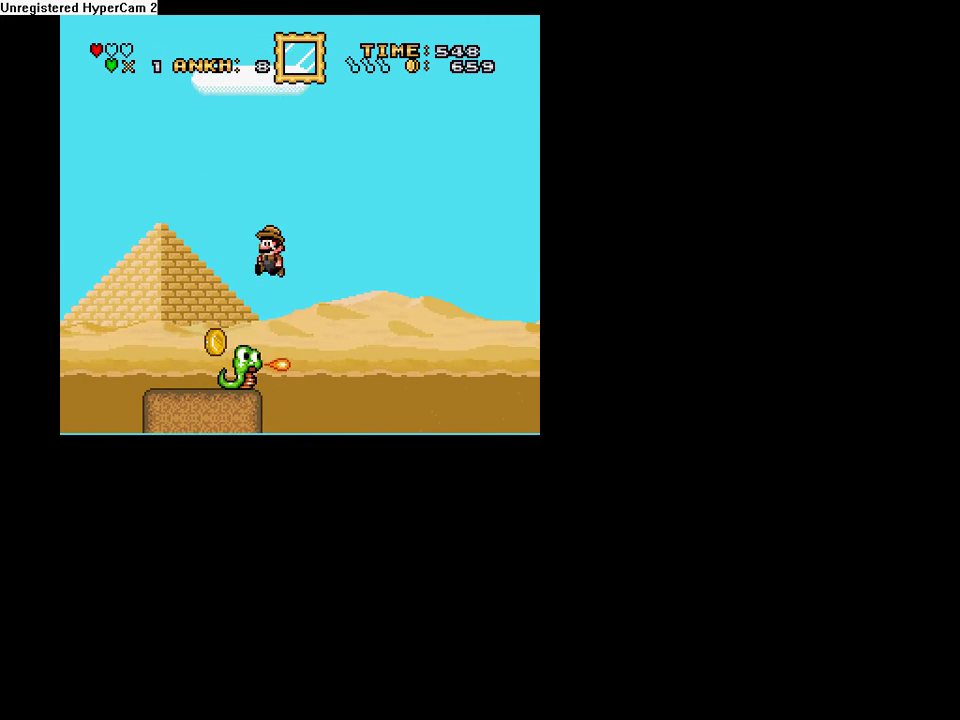
pyautogui.press('Right')
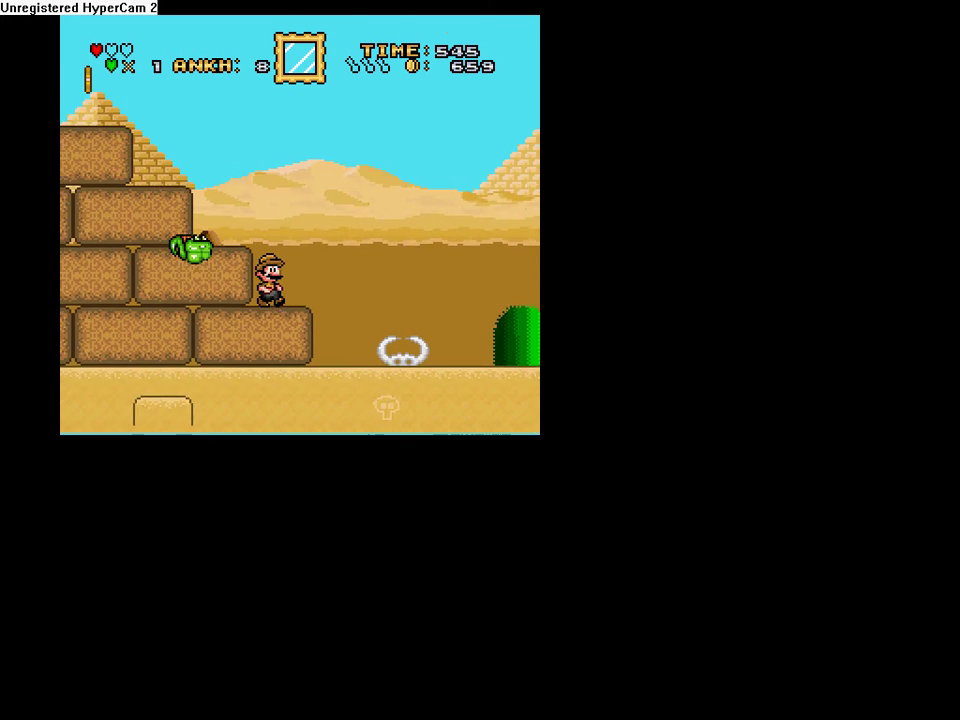
pyautogui.press('Right')
pyautogui.press('Up')
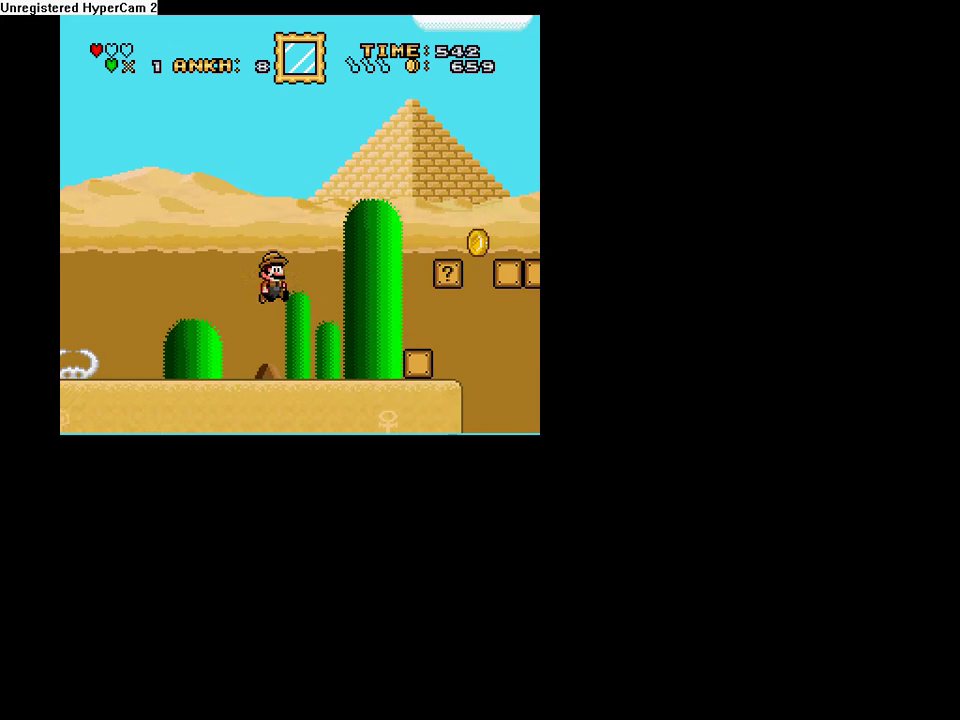
pyautogui.press('Right')
pyautogui.press('Up')
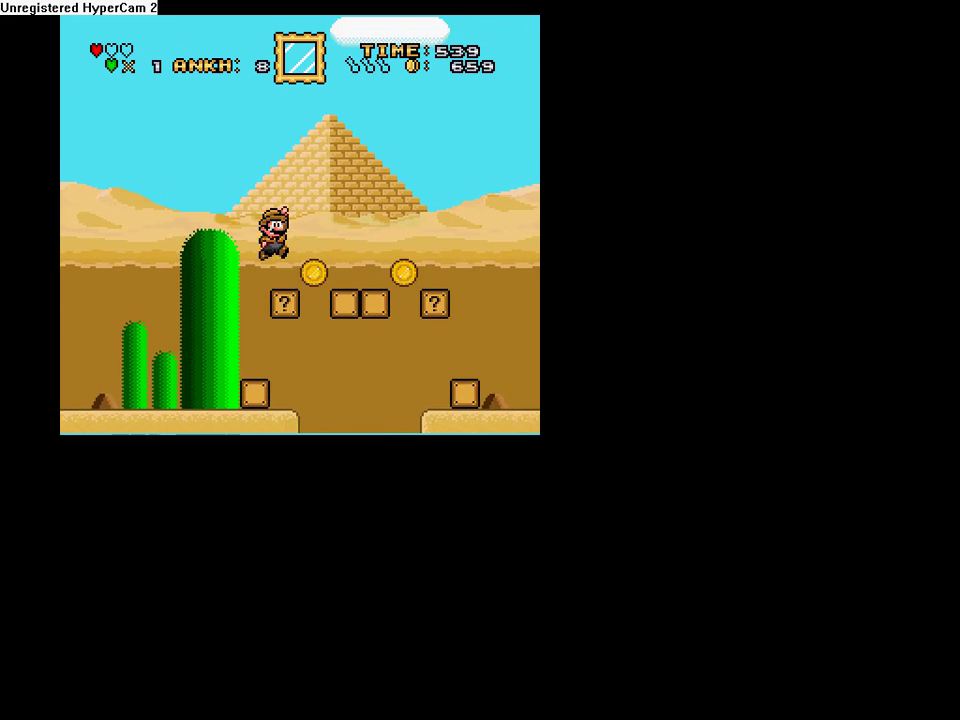
# Step: Climb the sand platform, fireball the snake, hit a question block, then restore
pyautogui.press('Right')
pyautogui.press('Up')
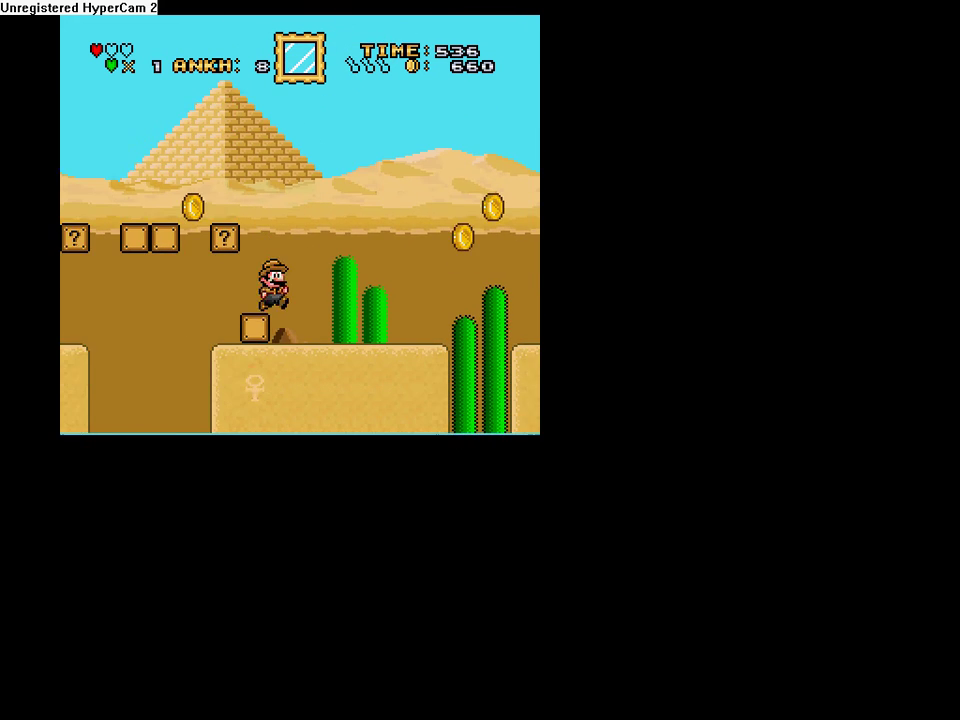
pyautogui.press('Right')
pyautogui.press('Up')
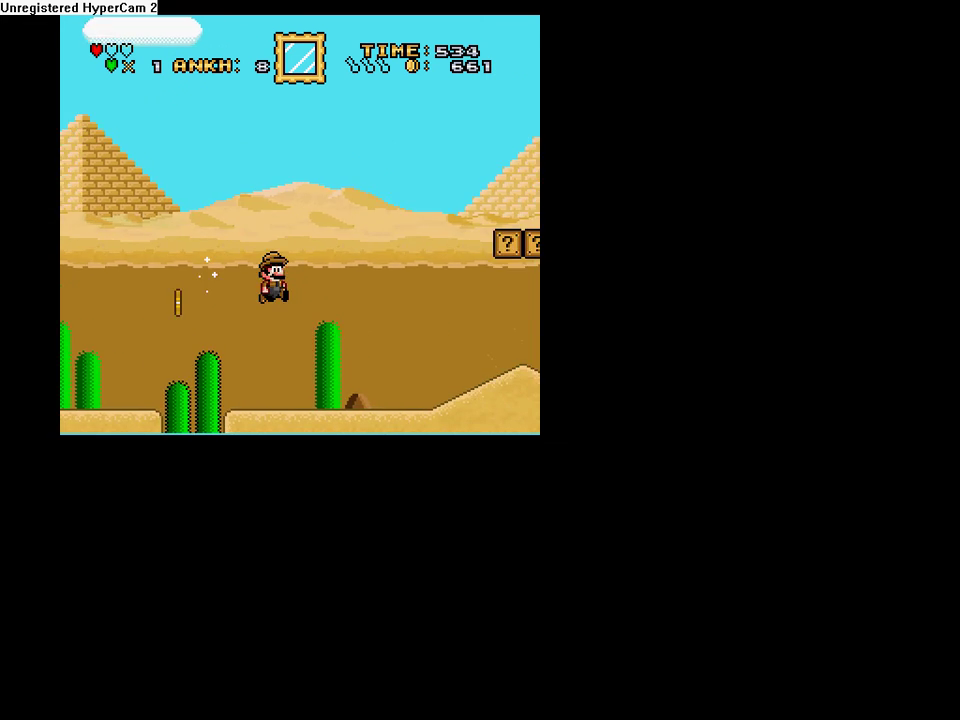
pyautogui.press('Up')
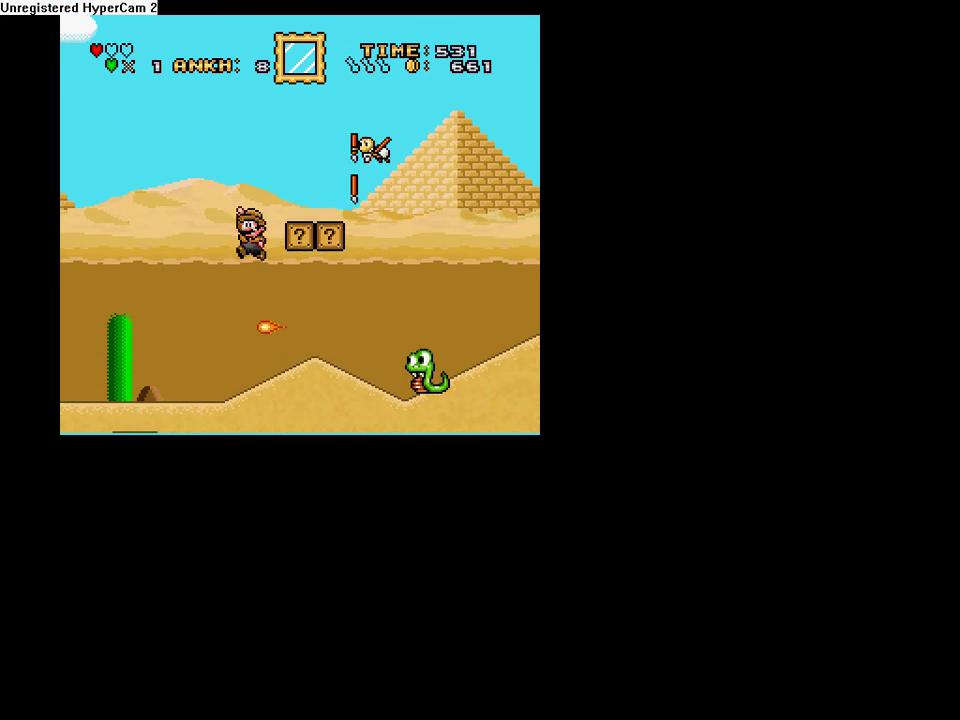
pyautogui.press('x')
pyautogui.press('Up')
pyautogui.press('x')
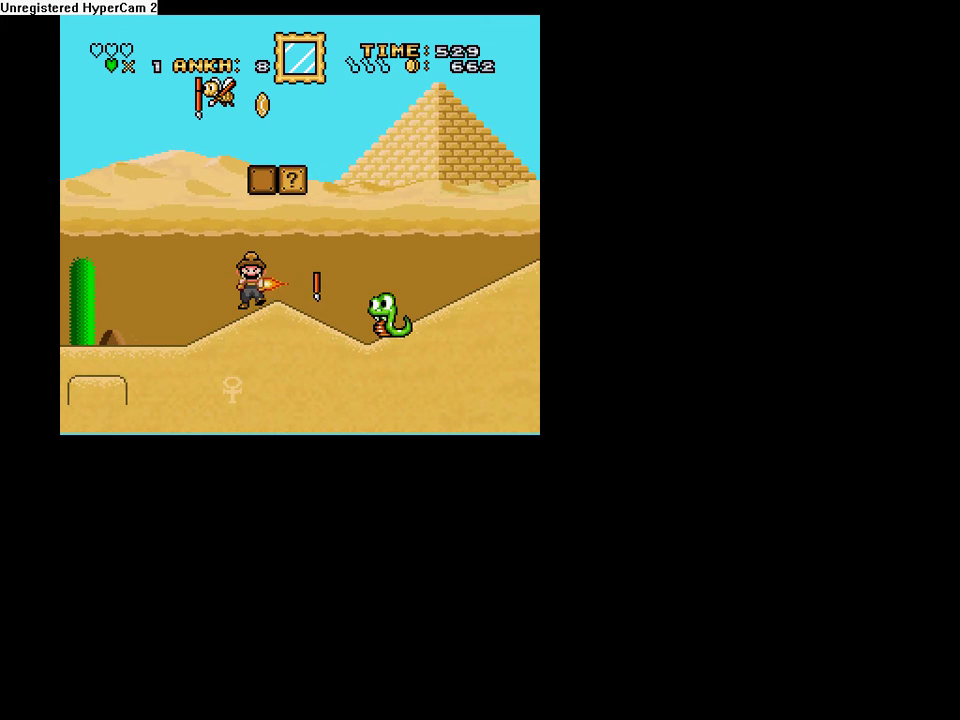
pyautogui.press('F1')
# Step: Fireball the snake, cross the brick pyramid and jump past the tall cacti
pyautogui.press('Up')
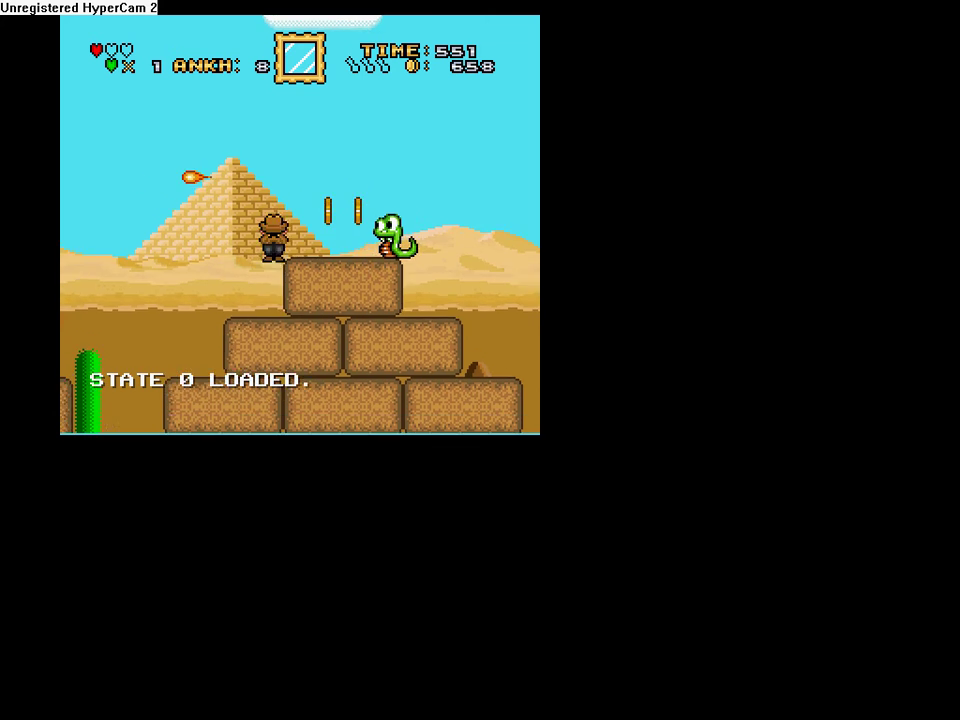
pyautogui.press('x')
pyautogui.press('Up')
pyautogui.press('Right')
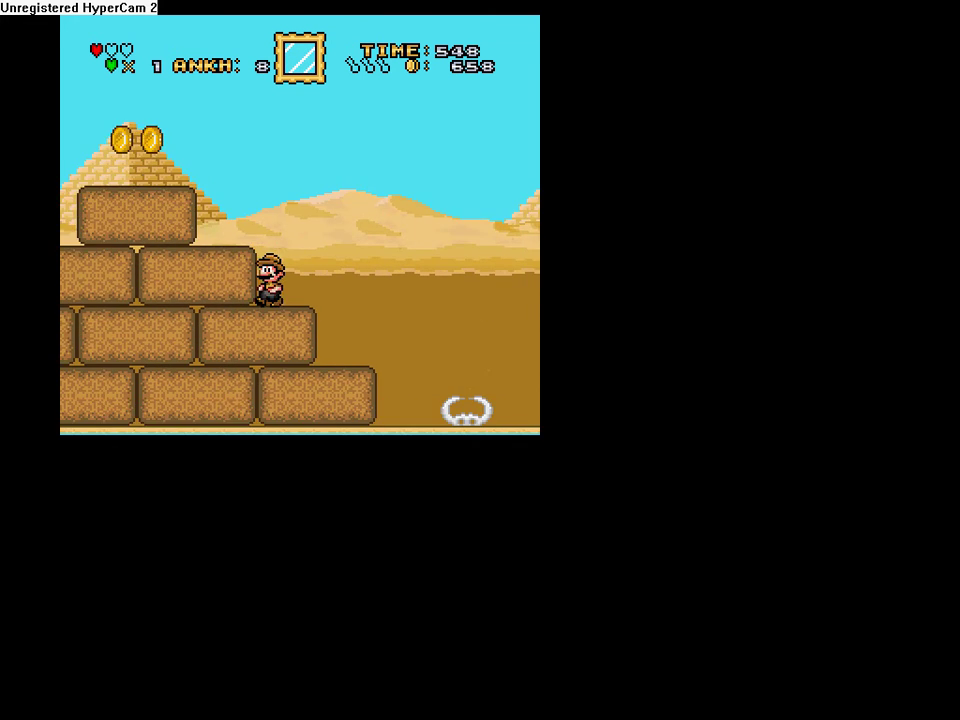
pyautogui.press('Up')
pyautogui.press('Right')
pyautogui.press('Right')
pyautogui.press('Up')
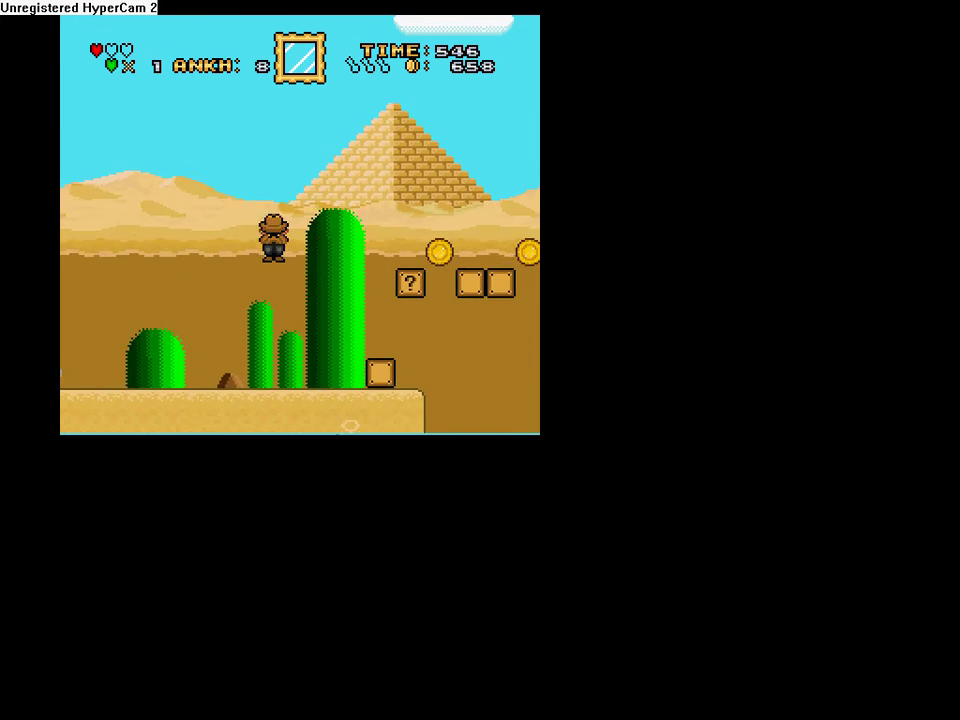
pyautogui.press('Right')
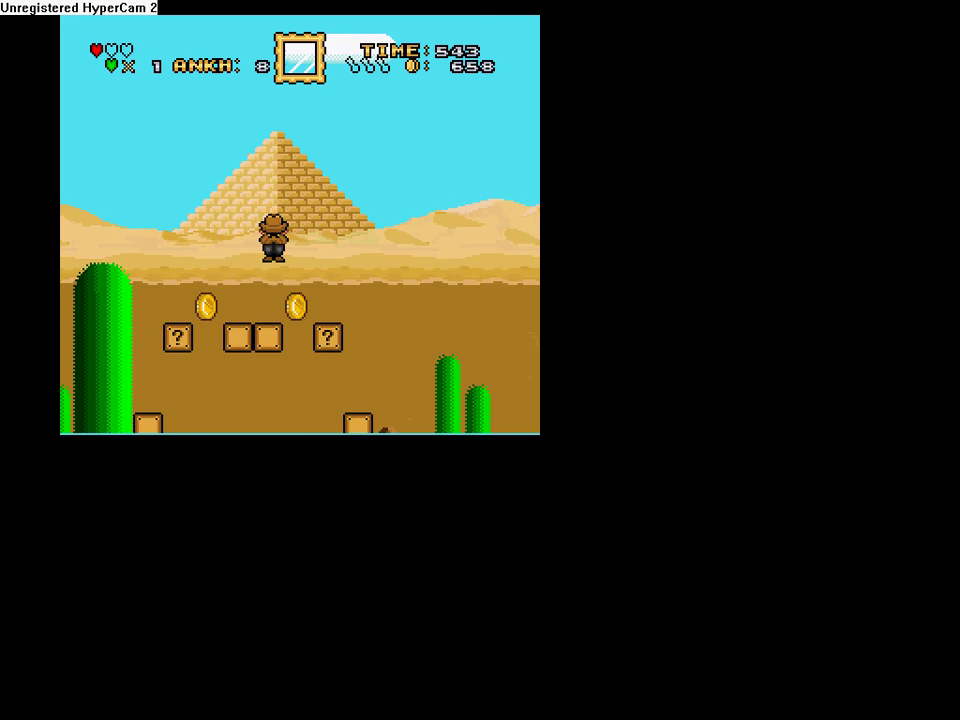
pyautogui.press('Right')
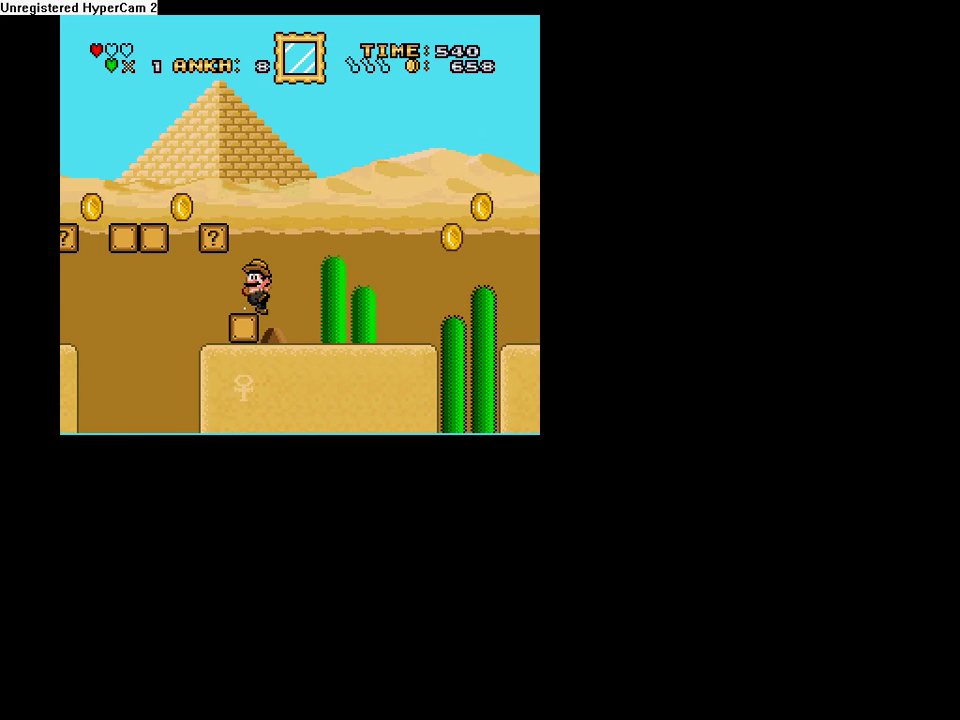
# Step: Save and restore the position, hit a question block throwing fireballs, then reload to retry
pyautogui.press('F2')
pyautogui.press('Right')
pyautogui.press('F4')
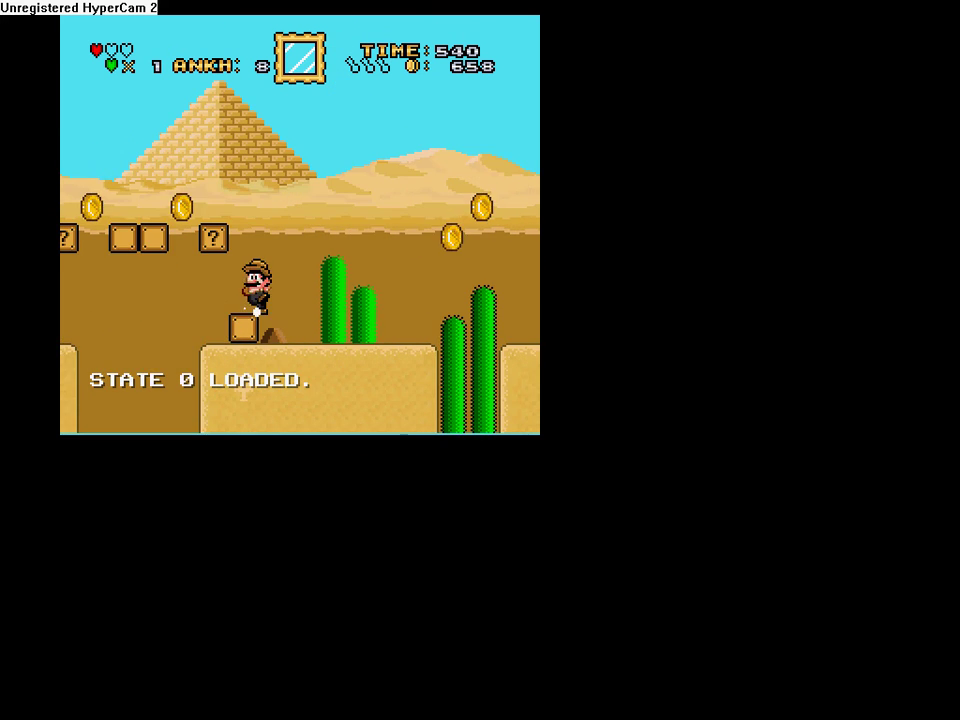
pyautogui.press('Right')
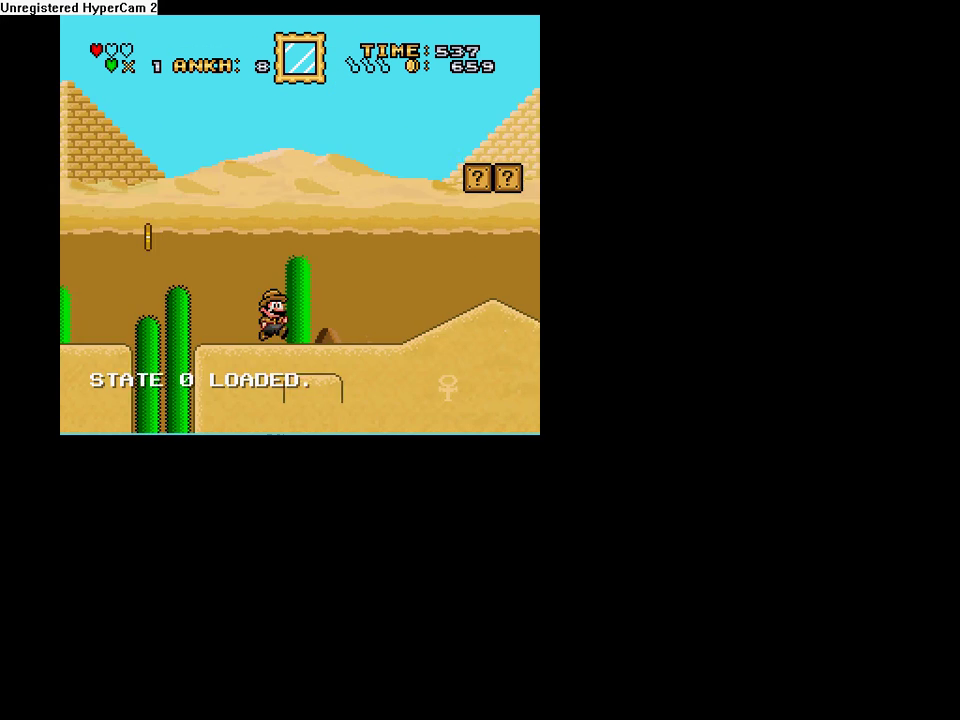
pyautogui.press('Right')
pyautogui.press('z')
pyautogui.press('x')
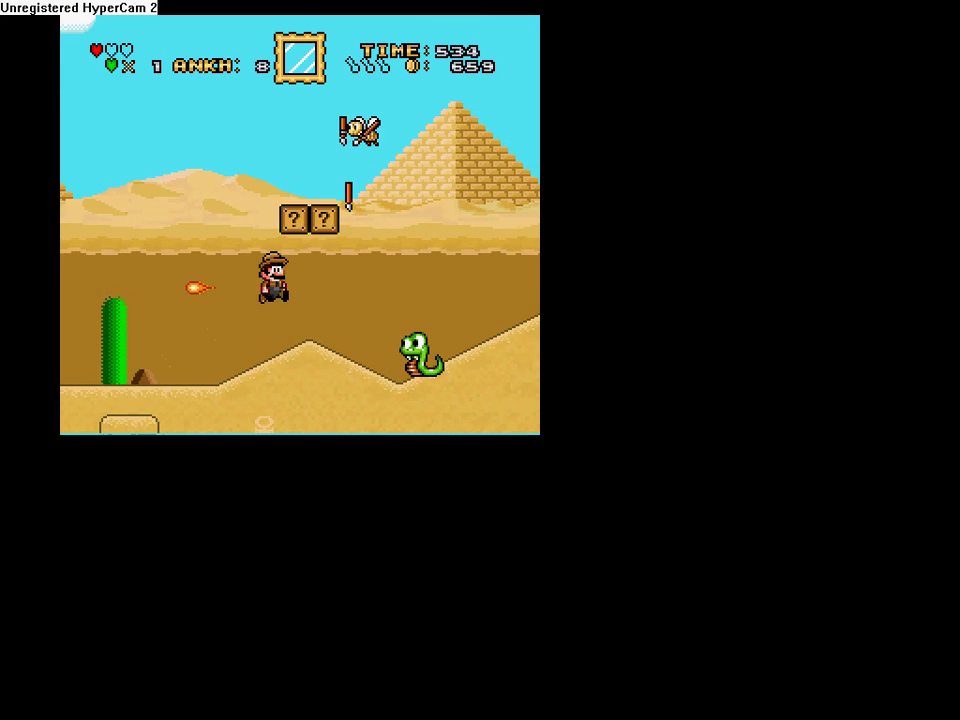
pyautogui.press('F4')
pyautogui.press('Right')
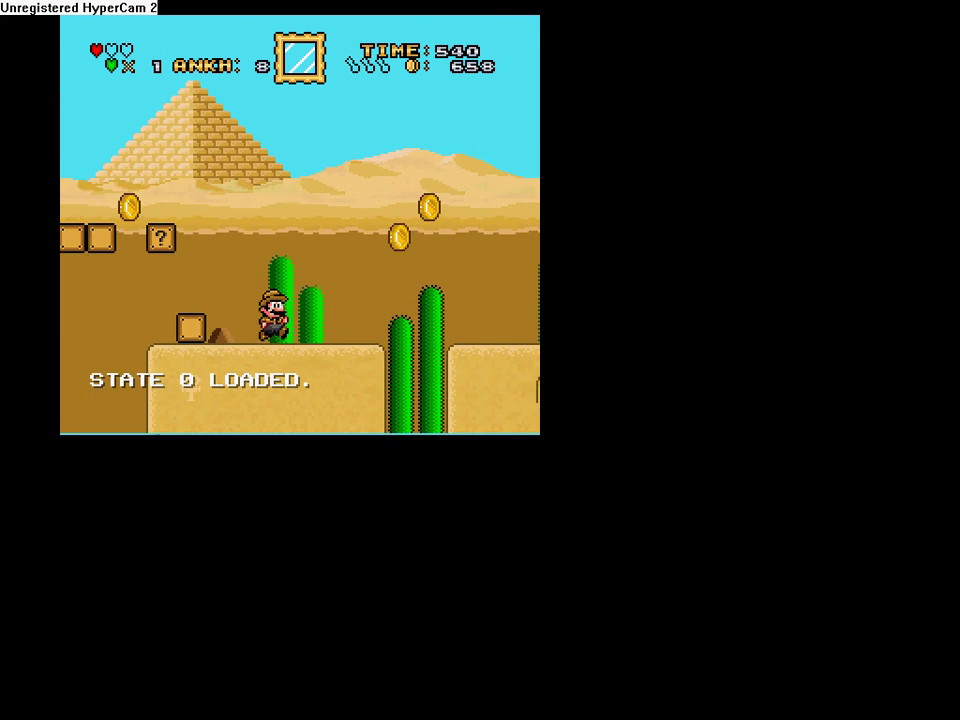
# Step: Grab a coin, jump past the snake and stone blocks, and hit a question block
pyautogui.press('Right')
pyautogui.press('z')
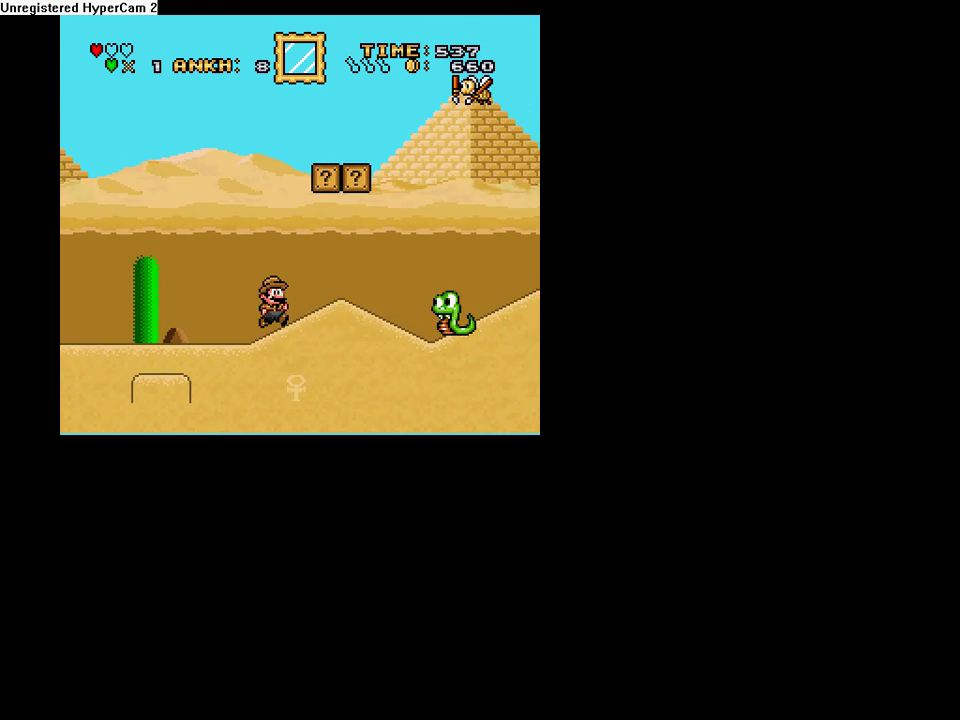
pyautogui.press('Right')
pyautogui.press('z')
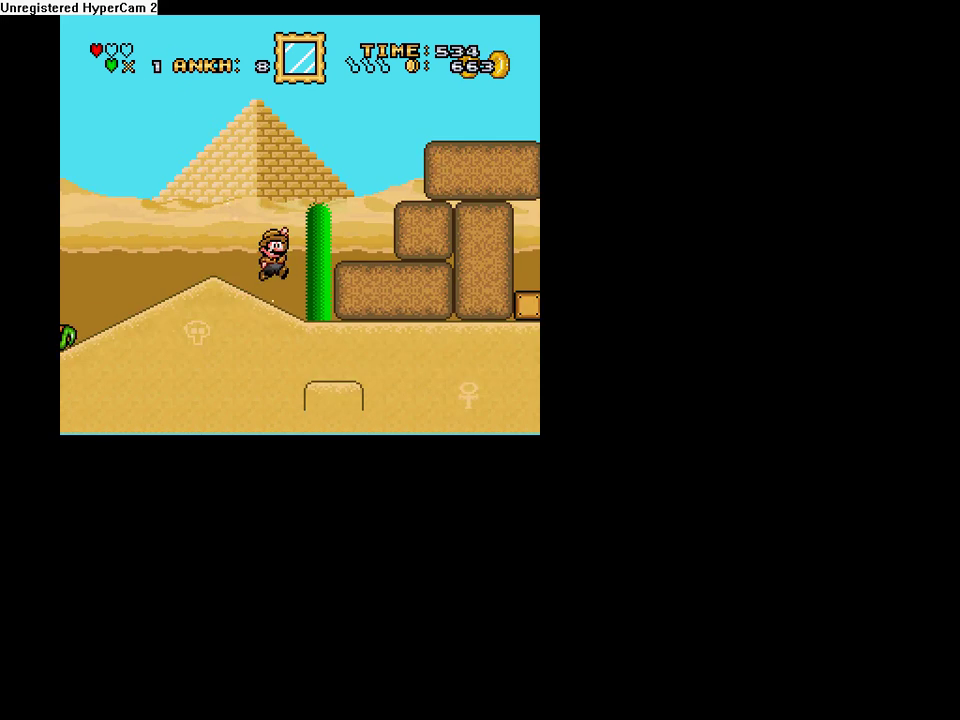
pyautogui.press('Right')
pyautogui.press('z')
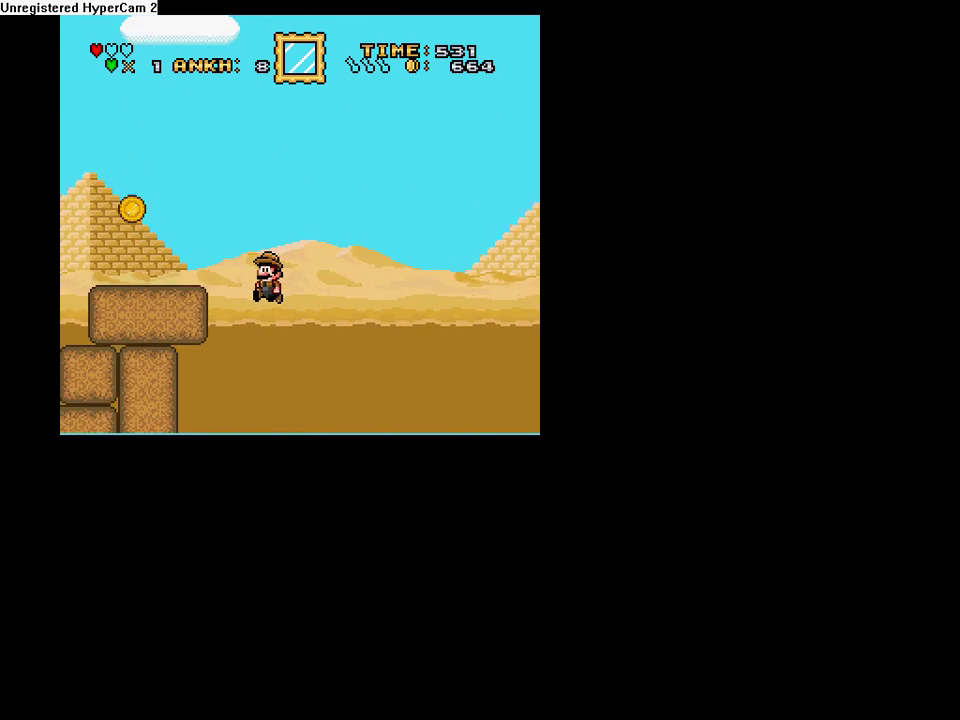
pyautogui.press('Right')
pyautogui.press('z')
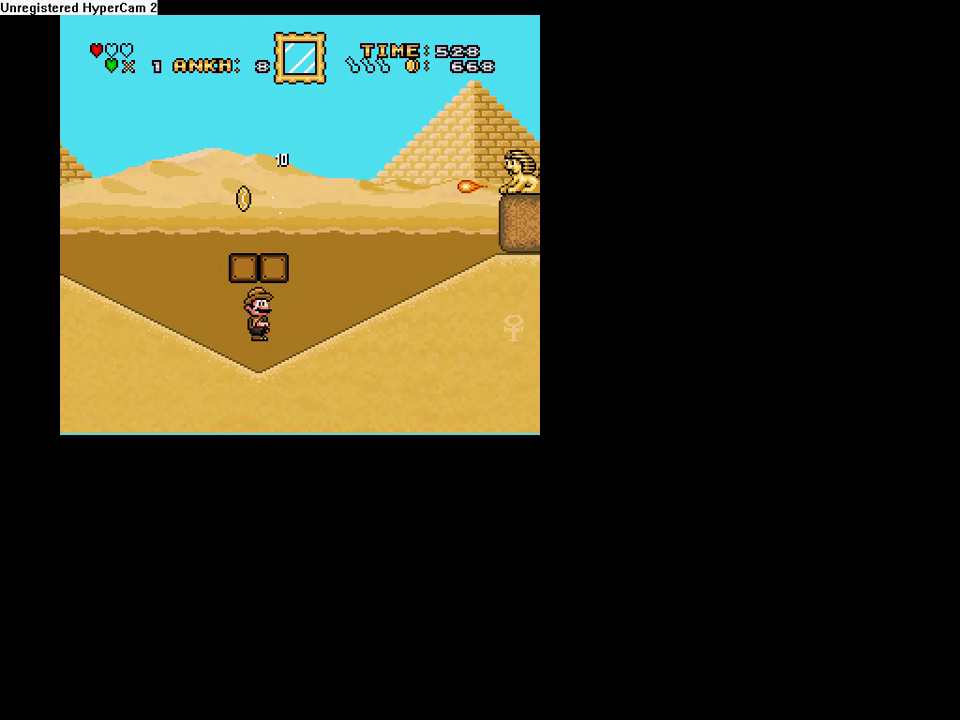
# Step: Jump left while firing, then restore the earlier saved state
pyautogui.press('Left')
pyautogui.press('z')
pyautogui.press('F1')
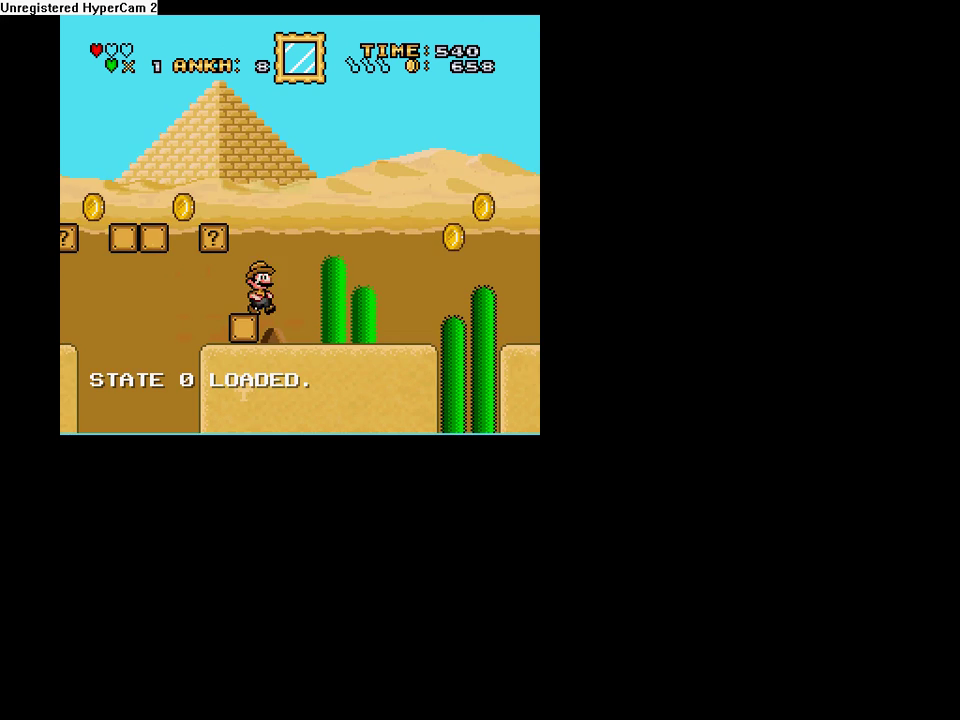
pyautogui.press('Right')
pyautogui.press('z')
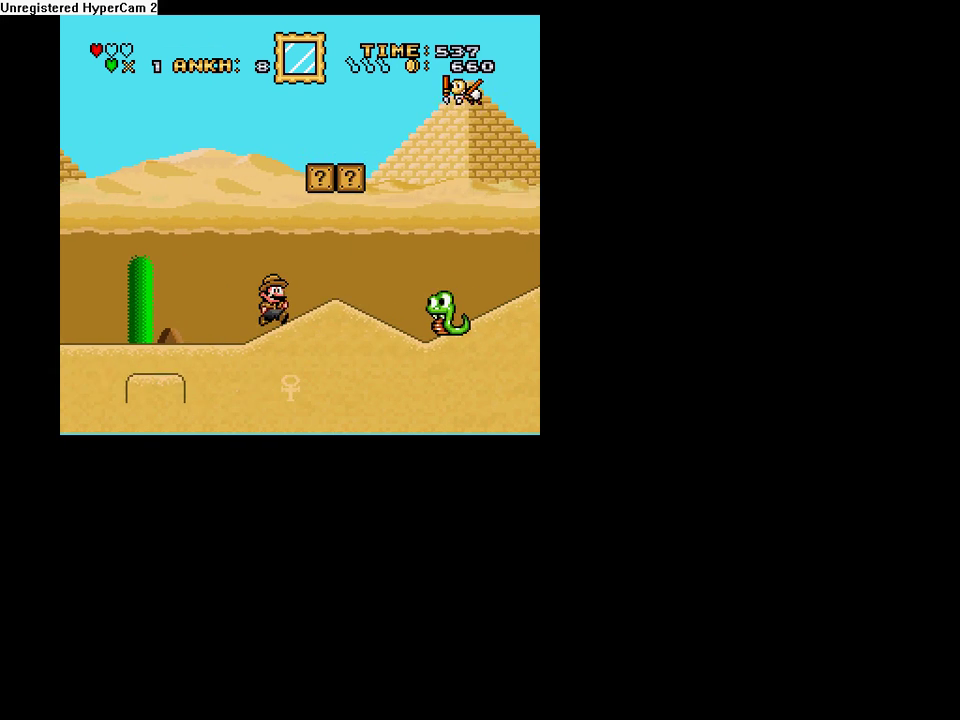
# Step: Cross the sandstone blocks and jump onto the ledge past the sphinx
pyautogui.press('Right')
pyautogui.press('z')
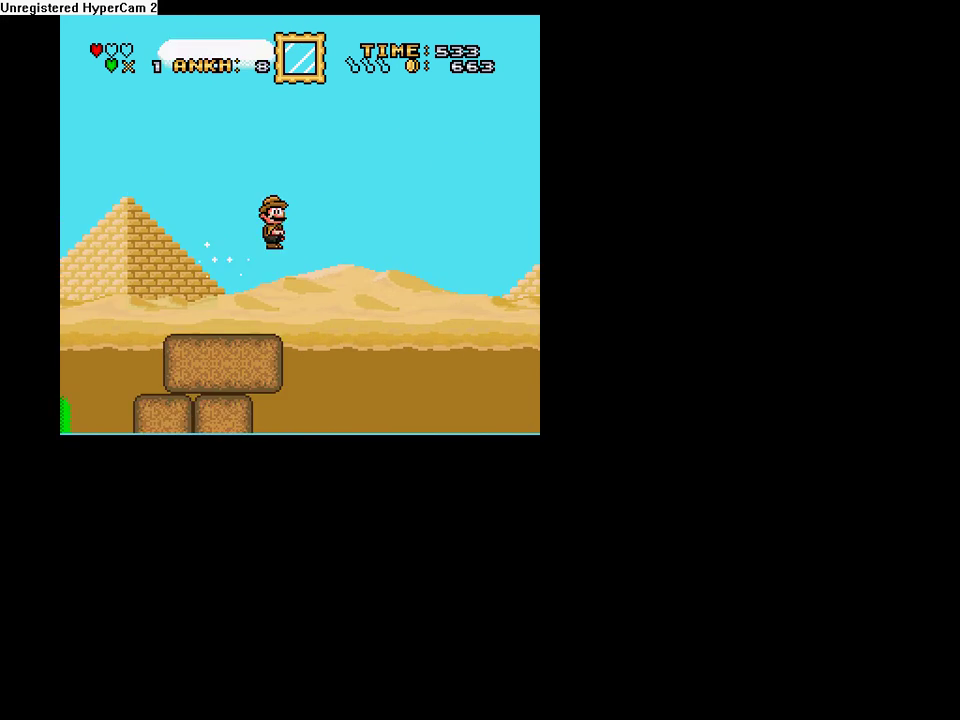
pyautogui.press('Right')
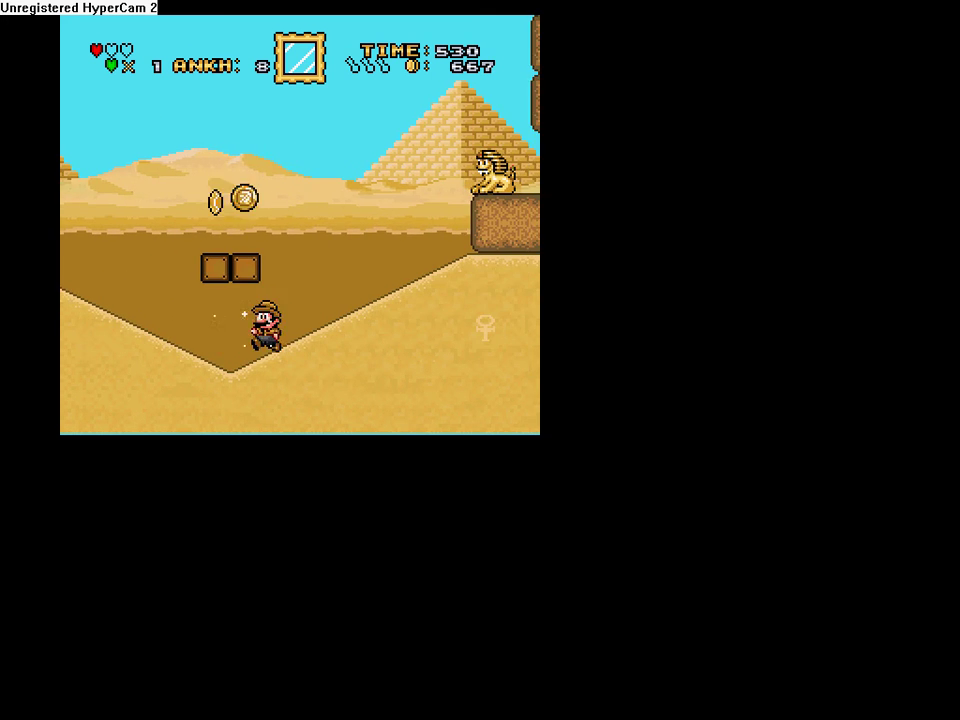
pyautogui.press('Right')
pyautogui.press('z')
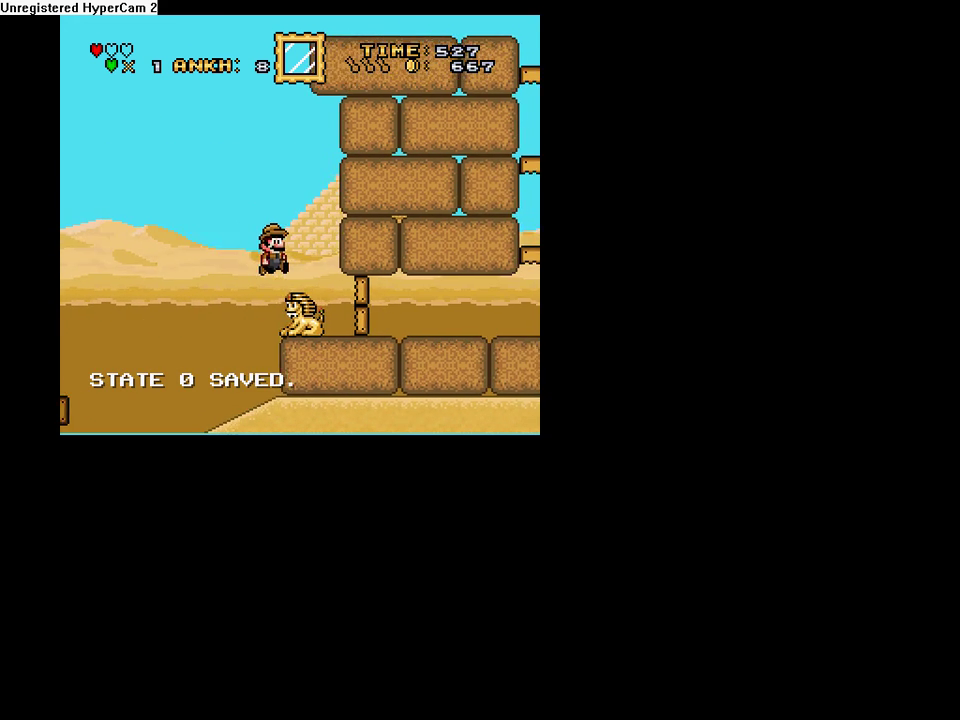
pyautogui.press('Right')
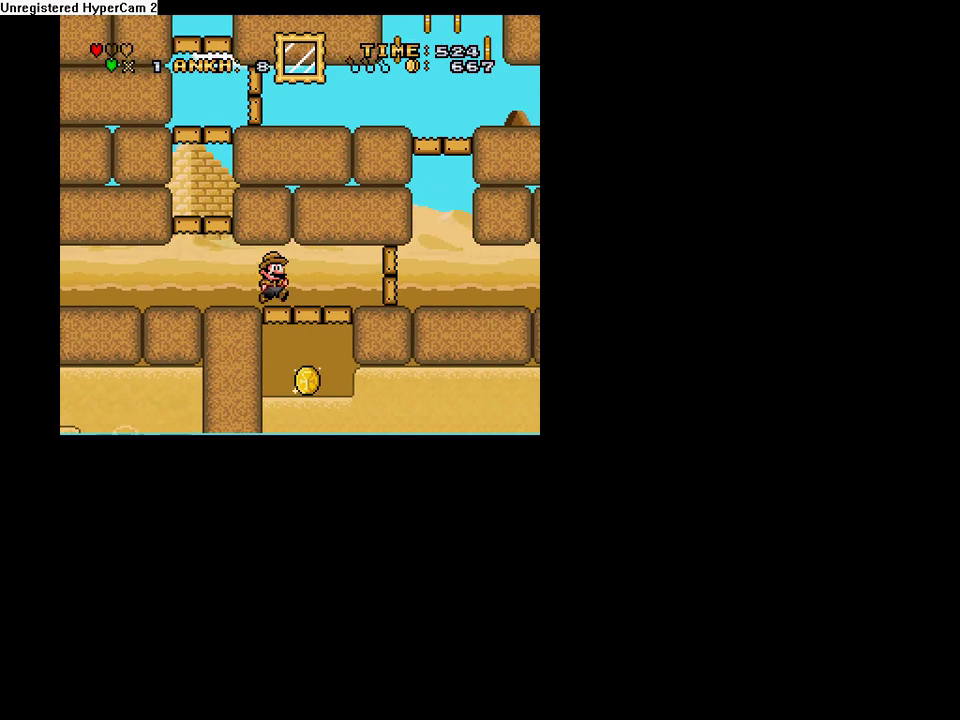
# Step: Climb through the block structure into the lower passage, then save and reload state
pyautogui.press('Right')
pyautogui.press('z')
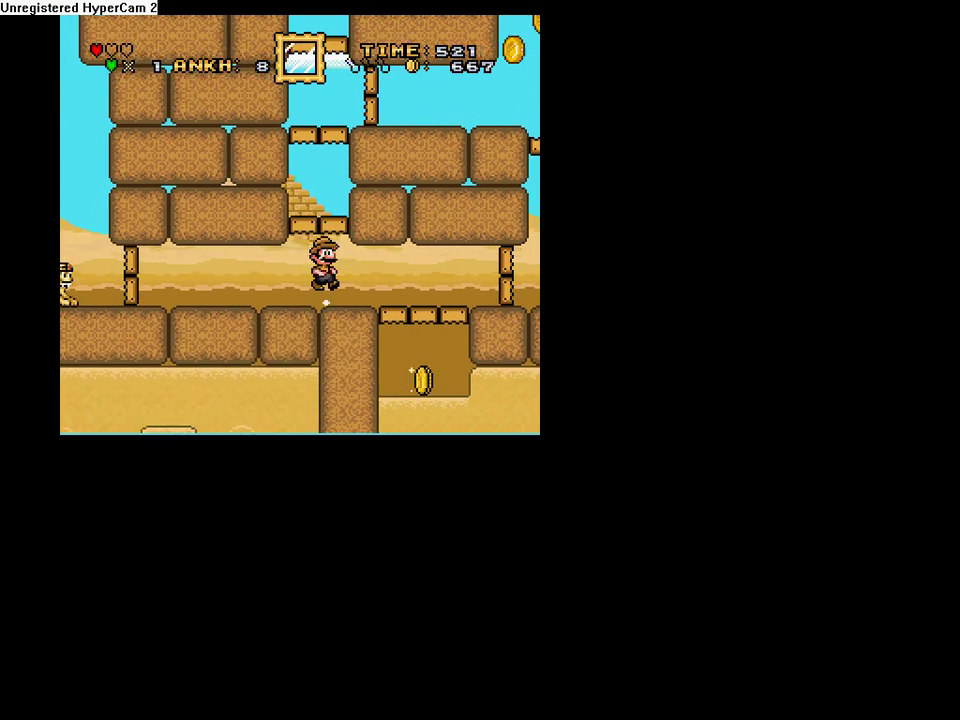
pyautogui.press('Right')
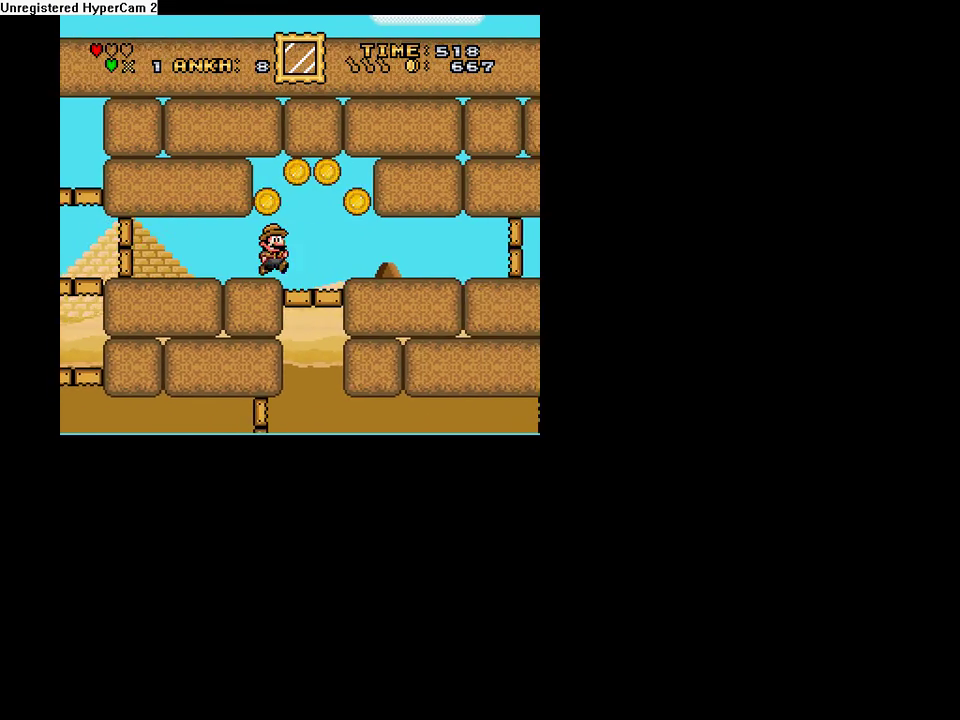
pyautogui.press('Down')
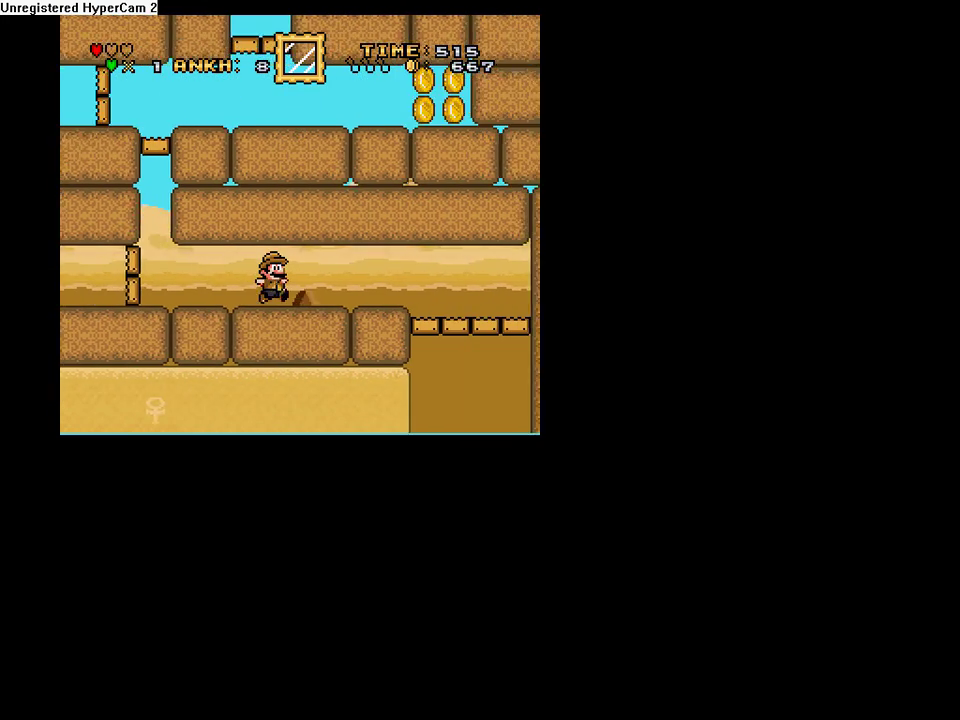
pyautogui.hotkey('shift', 'F1')
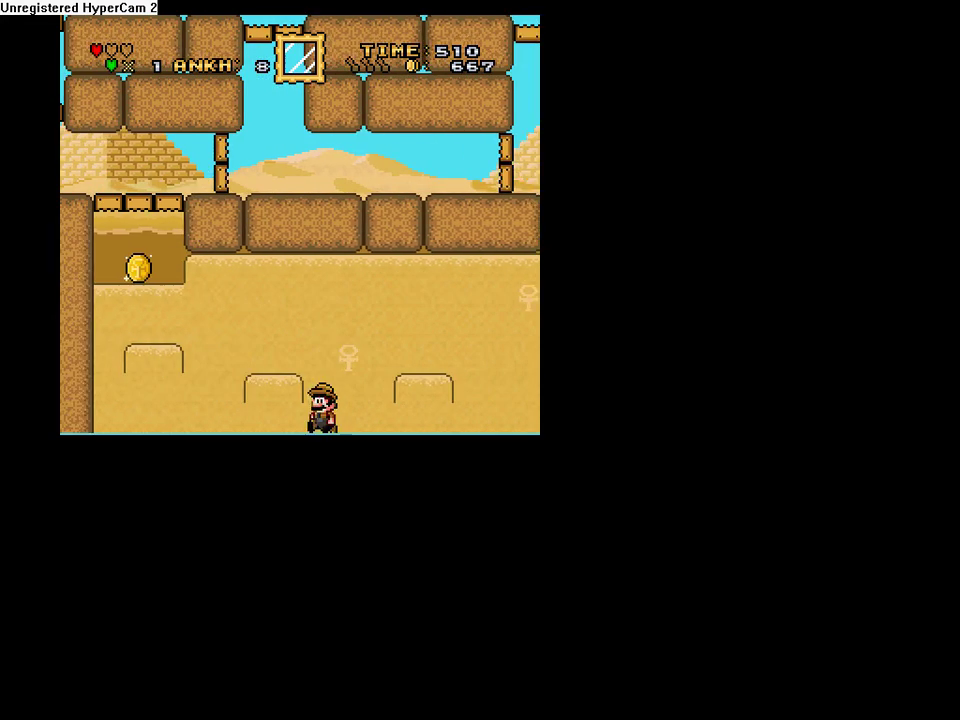
pyautogui.press('F1')
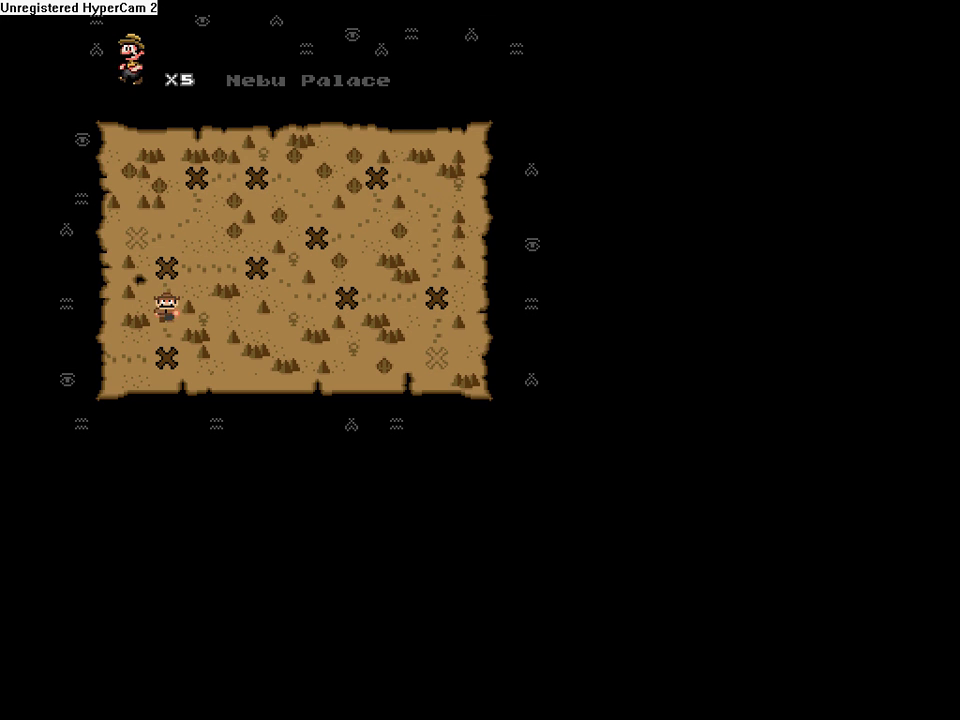
# Step: Walk from Nebu Palace past Steam Pipe Peril to Pyramid Pass and save state slot 0
pyautogui.press('Up')
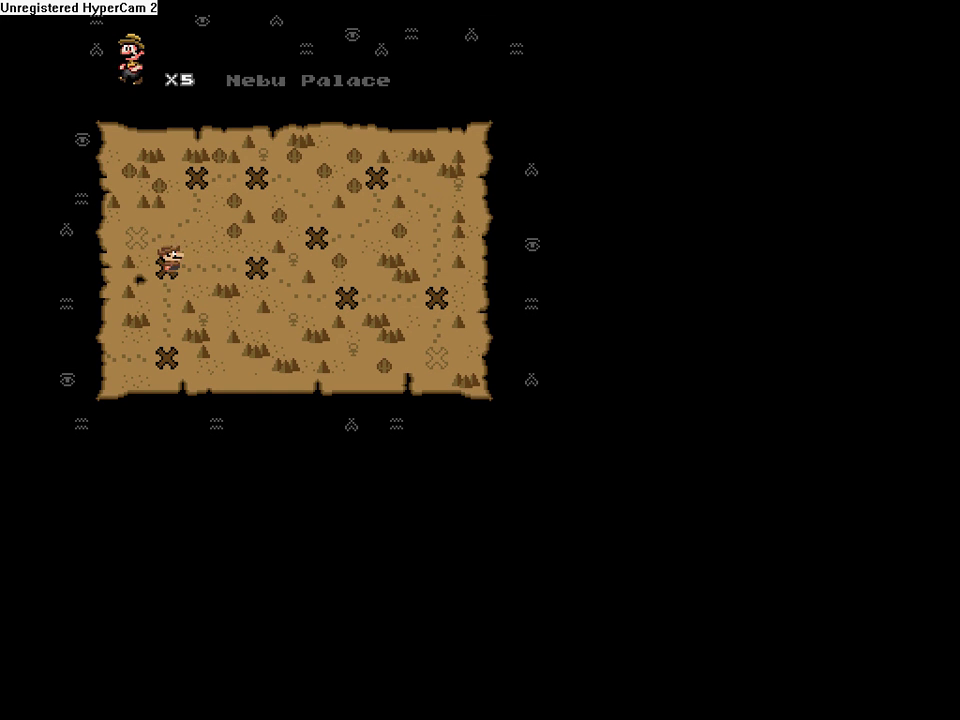
pyautogui.press('Right')
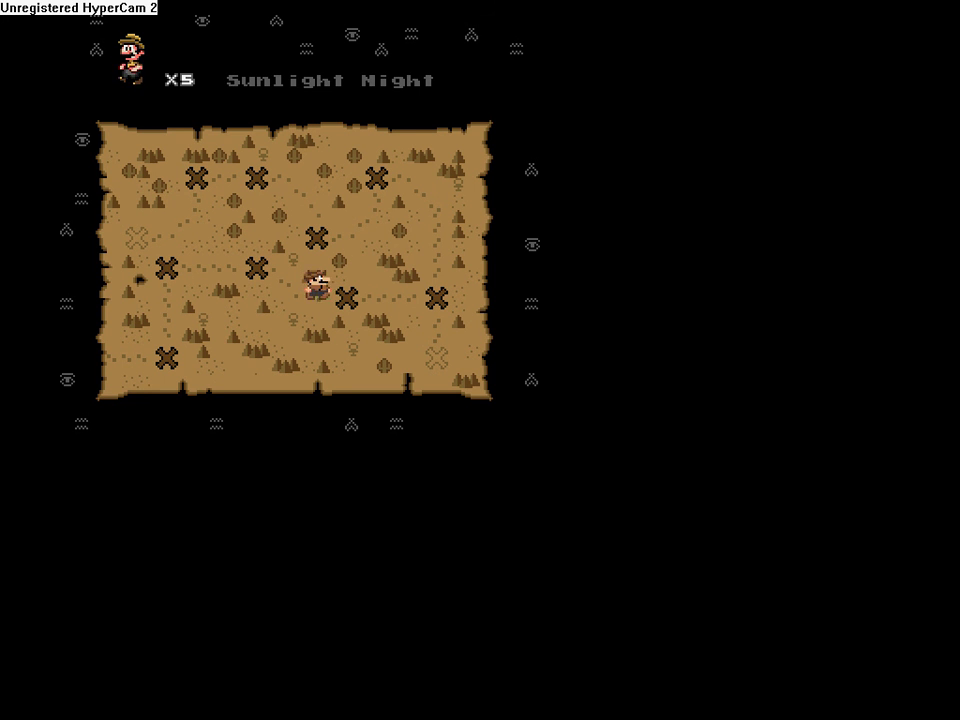
pyautogui.press('Right')
pyautogui.press('Up')
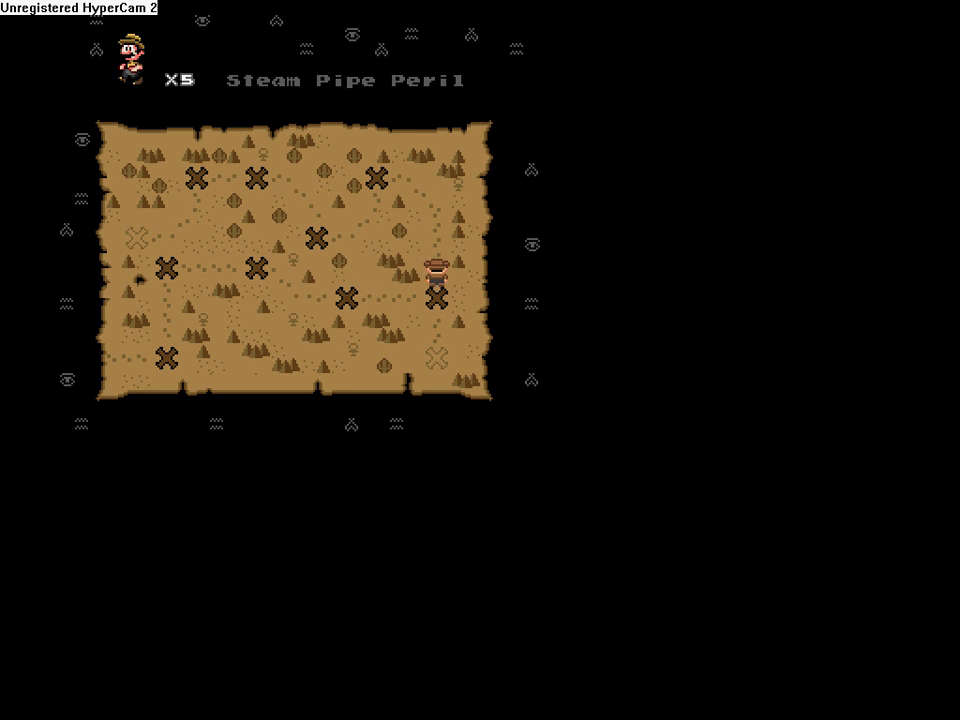
pyautogui.press('Up')
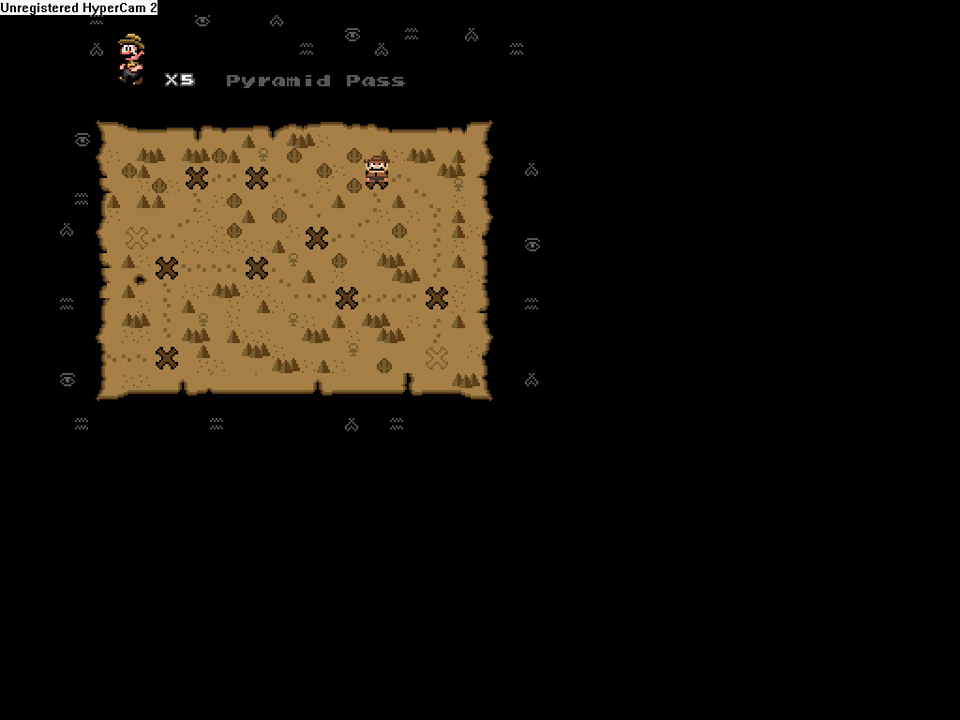
pyautogui.hotkey('shift', 'F1')
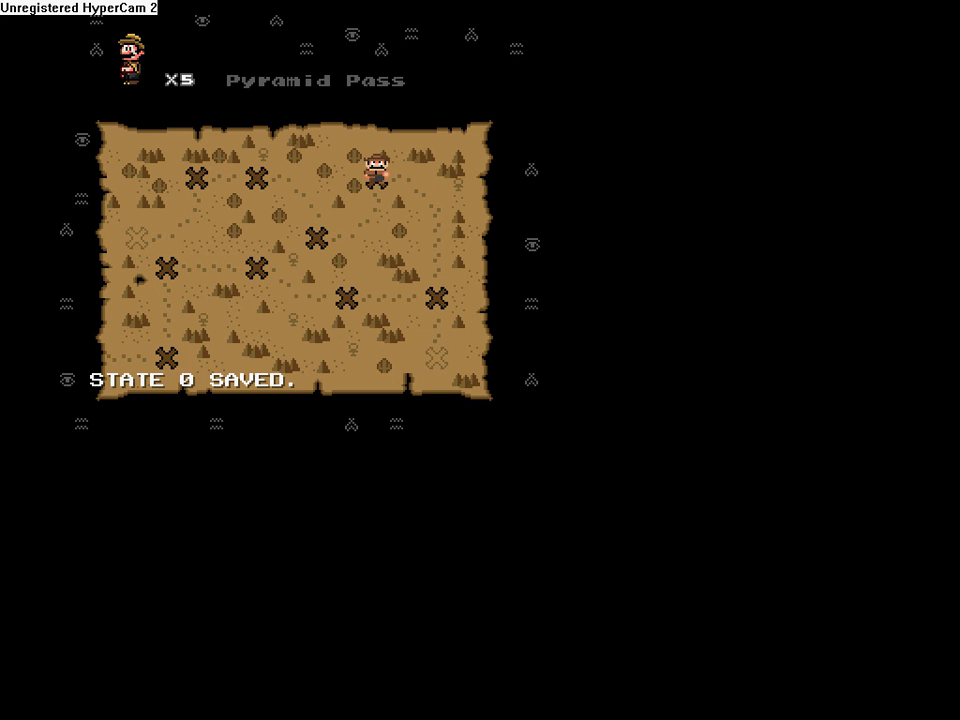